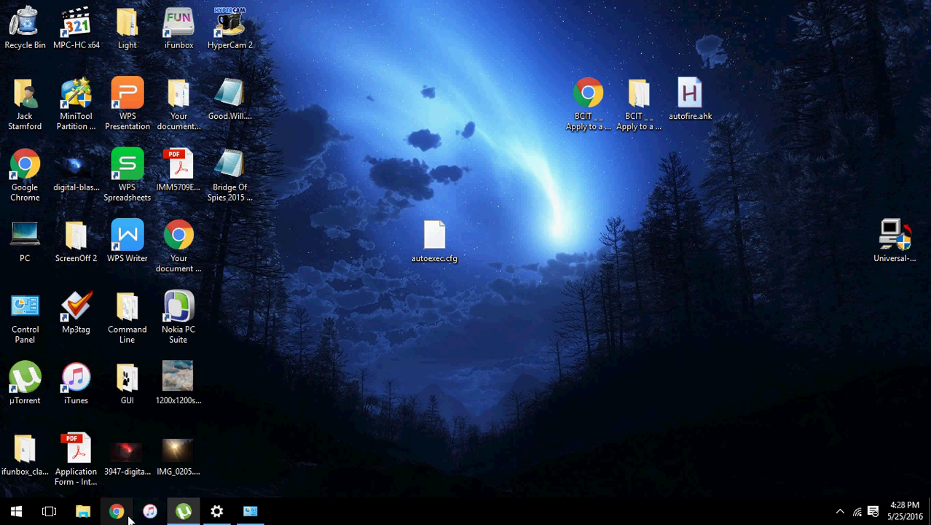
# Launch Google Chrome from the Windows taskbar
pyautogui.click(116, 510)
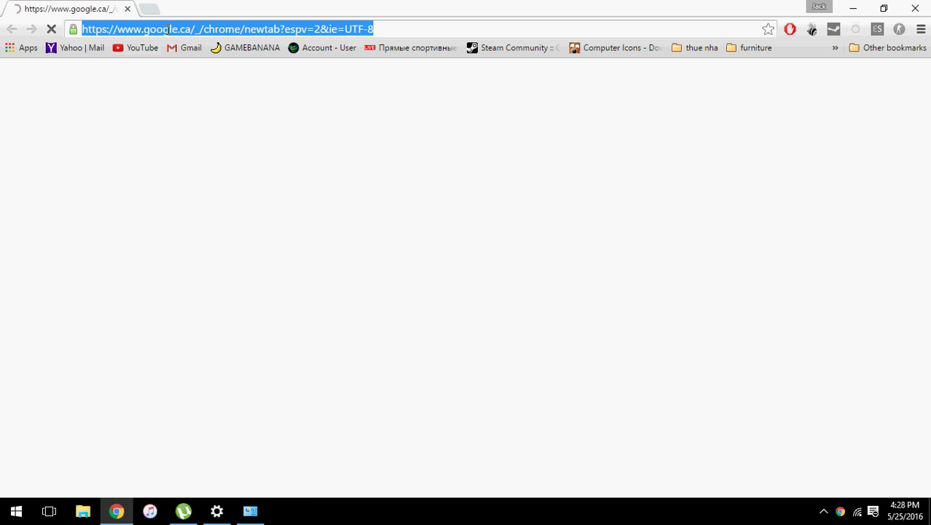
# Search Google for 'cs go float value' and open the CSGO-Market-Float-Finder GitHub result in a new tab
pyautogui.write('cs g')
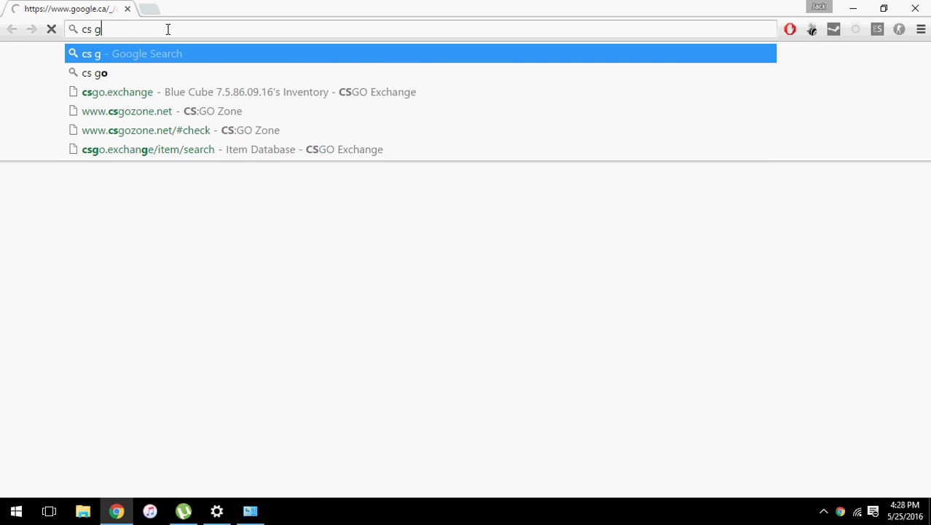
pyautogui.write('o s')
pyautogui.press('BackSpace')
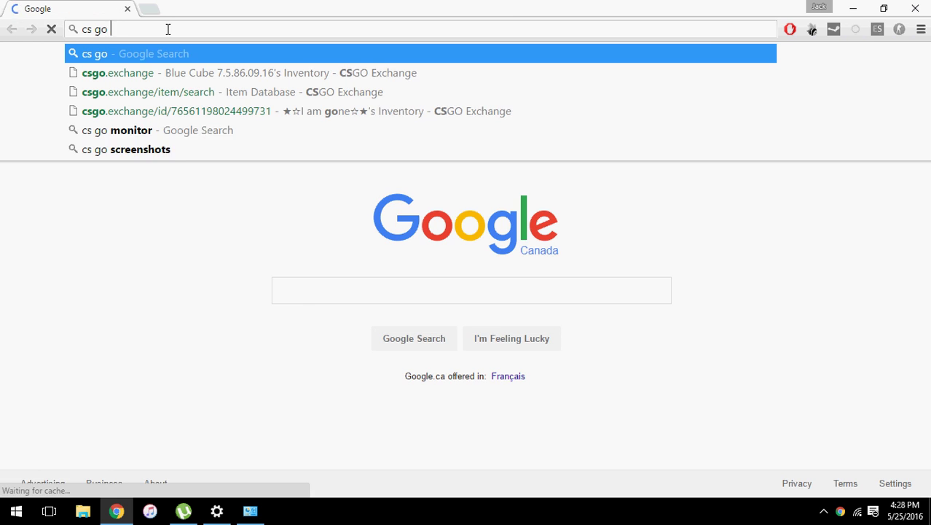
pyautogui.write('float value')
pyautogui.press('Return')
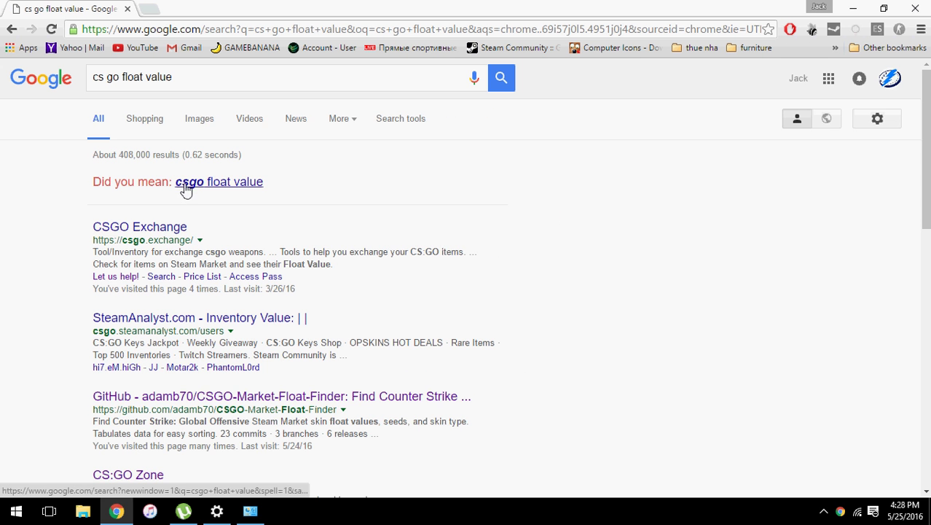
pyautogui.scroll(-1, 218, 300)
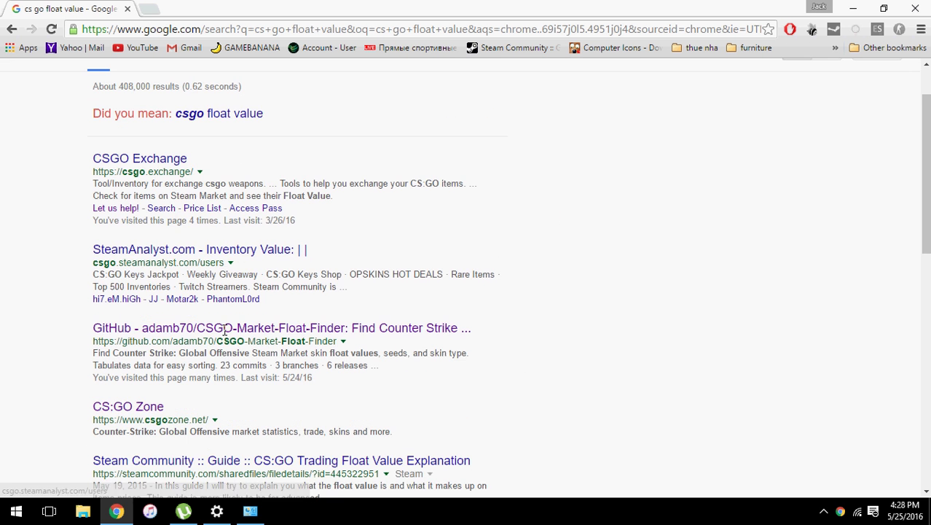
pyautogui.click(148, 332)
# Open Windows Settings from the Start menu, then close it again
pyautogui.click(16, 510)
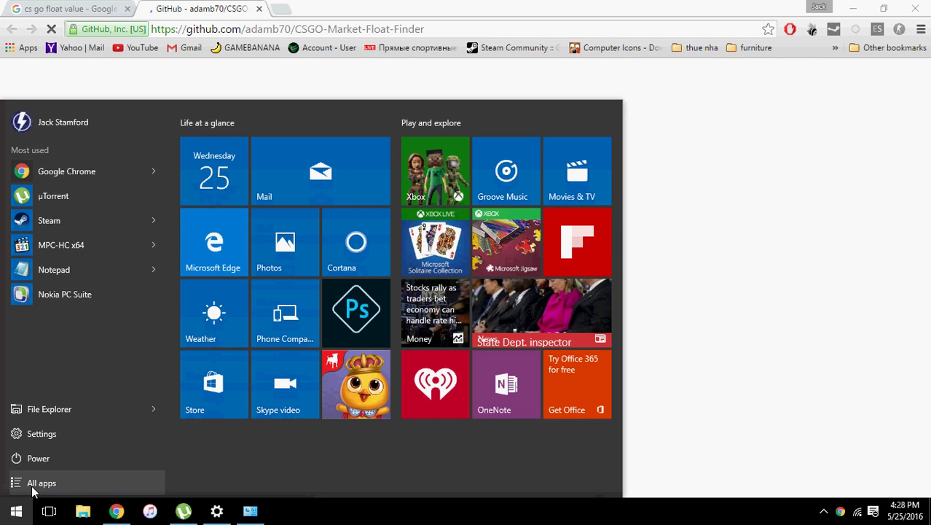
pyautogui.click(73, 437)
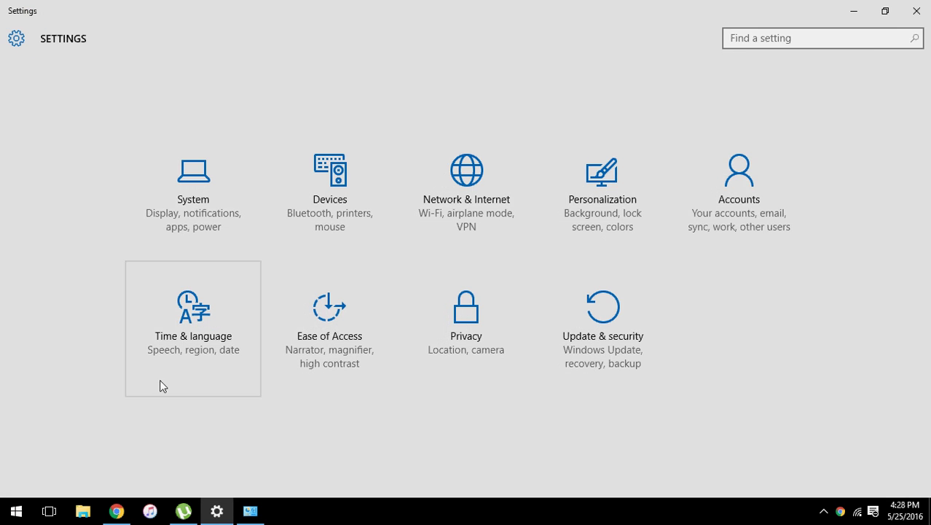
pyautogui.click(916, 11)
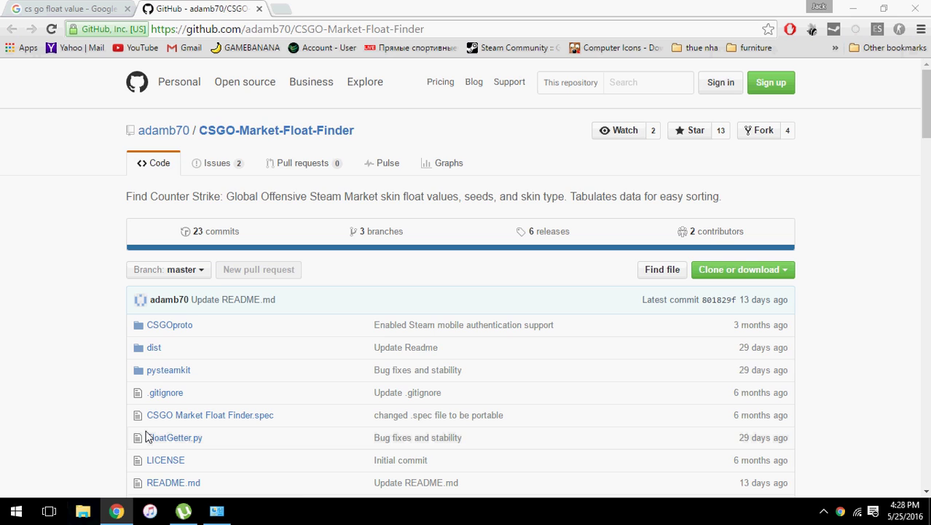
# Open File Explorer and go into Downloads\CSGOMarketFloat
pyautogui.press('super+e')
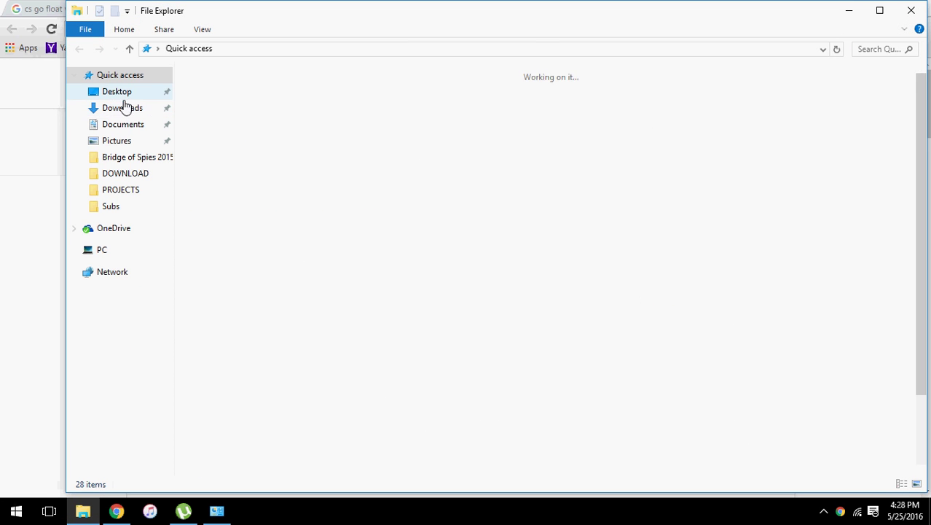
pyautogui.click(123, 107)
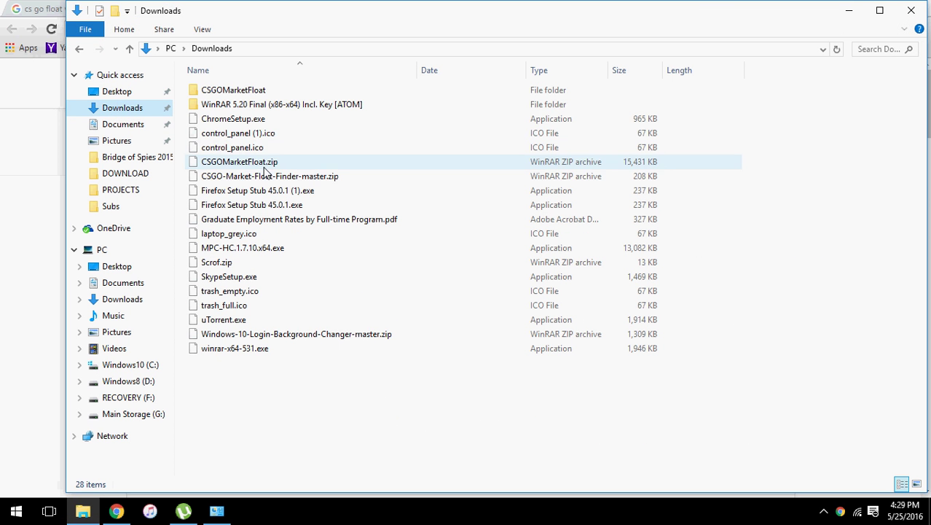
pyautogui.doubleClick(287, 92)
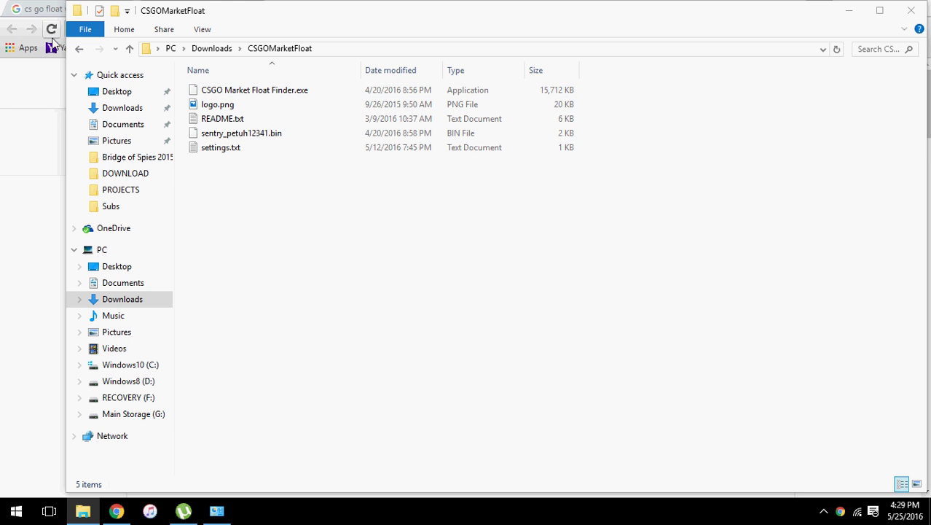
# Look over the GitHub and Google search tabs, then go to the OPSkins site
pyautogui.click(50, 29)
pyautogui.click(195, 8)
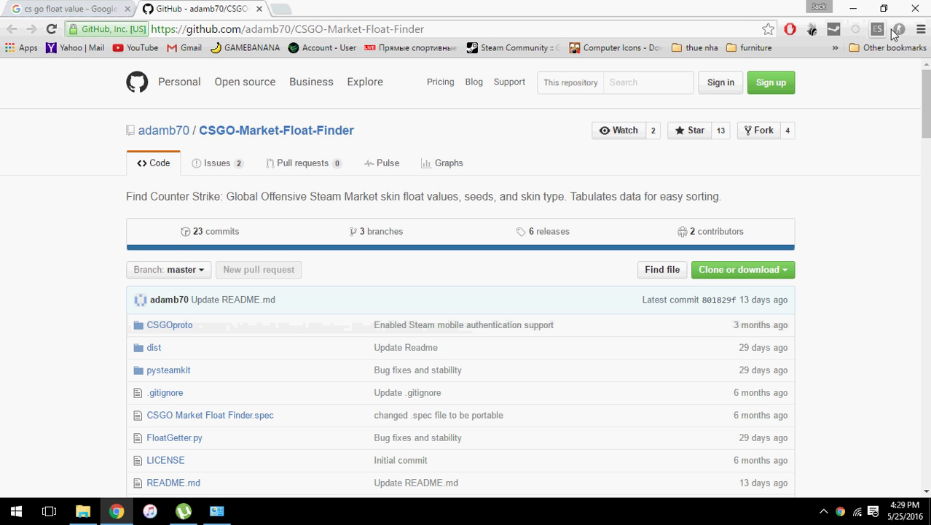
pyautogui.click(71, 8)
pyautogui.scroll(-2, 247, 306)
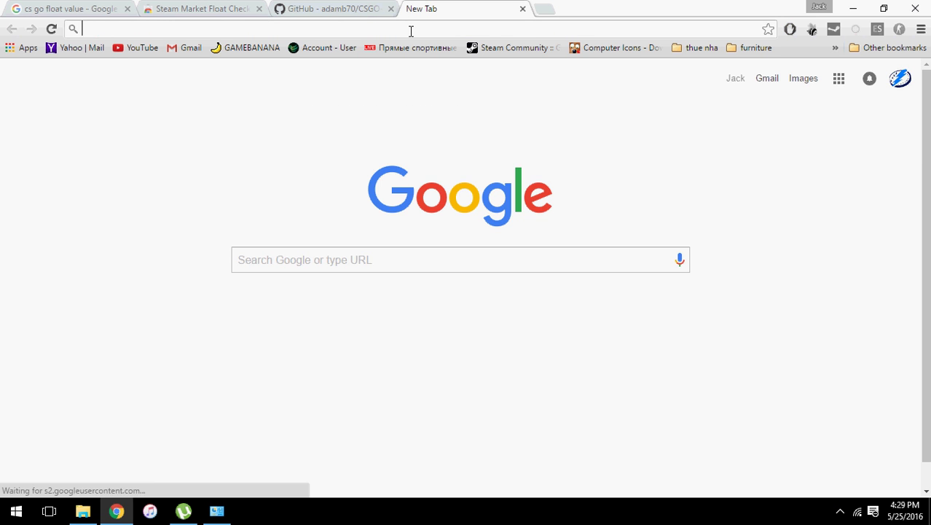
pyautogui.write('op')
pyautogui.press('Return')
# Load csgozone.net in the address bar and add a blank new tab
pyautogui.click(411, 31)
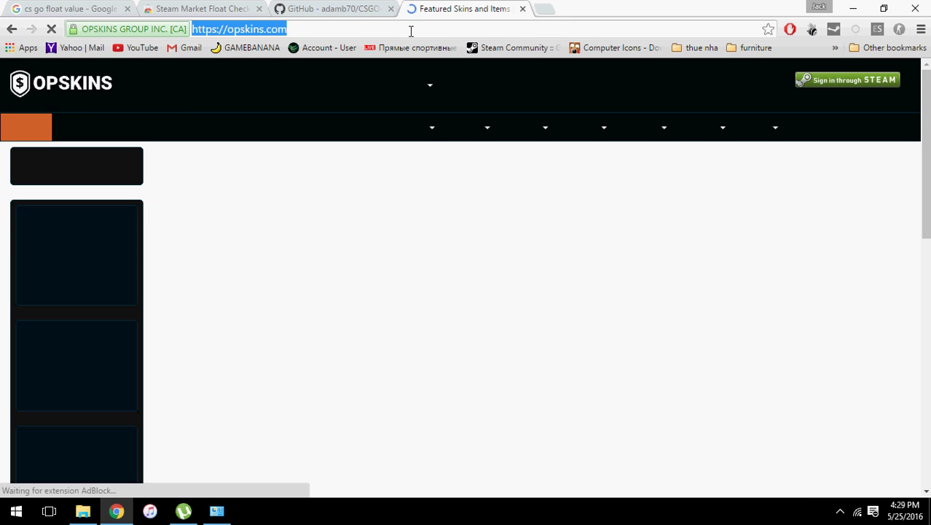
pyautogui.write('cgo')
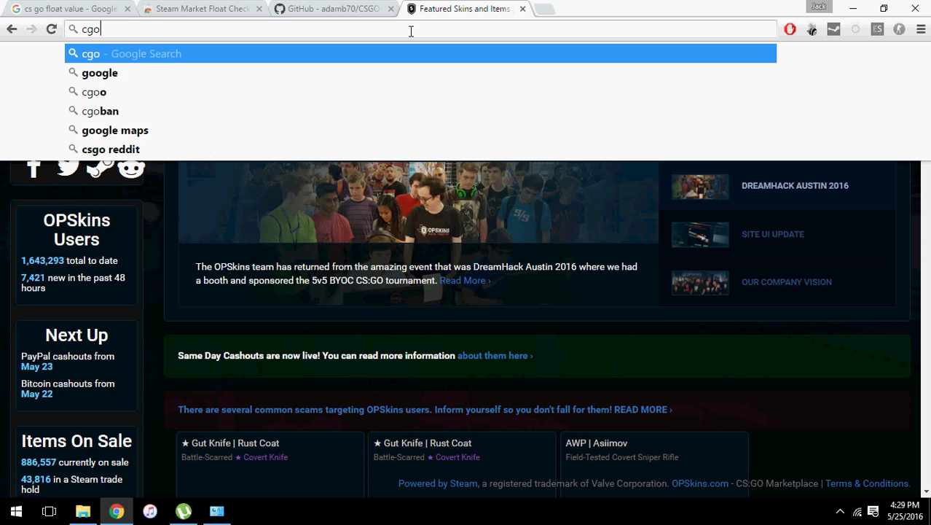
pyautogui.write('goo')
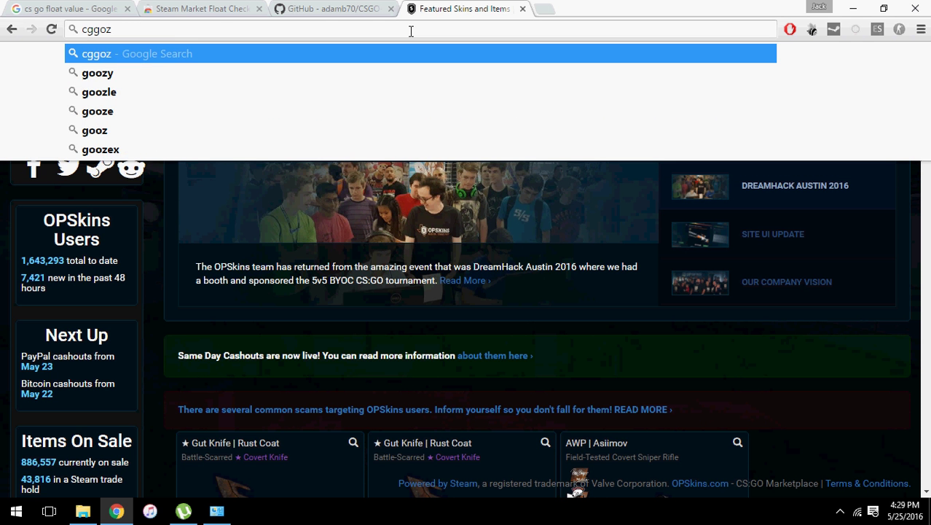
pyautogui.press('BackSpace')
pyautogui.press('BackSpace')
pyautogui.press('BackSpace')
pyautogui.write('ozone.net')
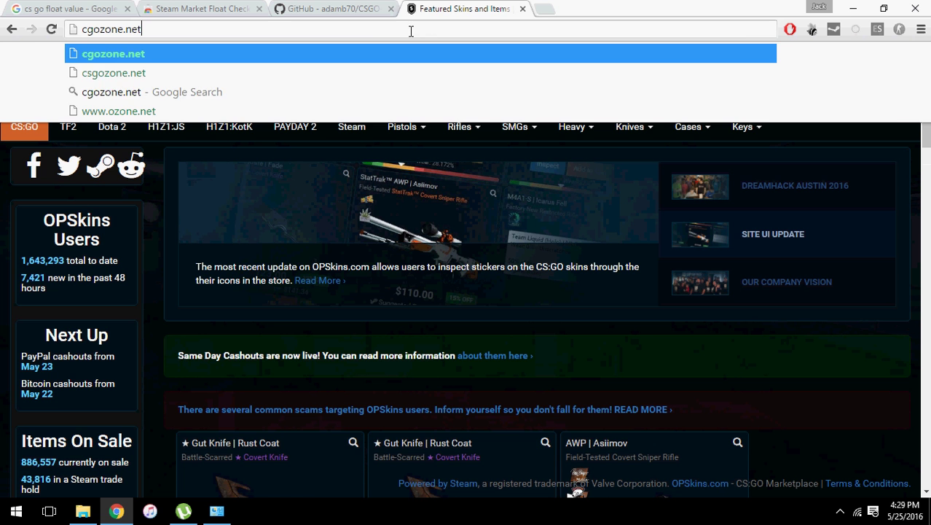
pyautogui.click(99, 56)
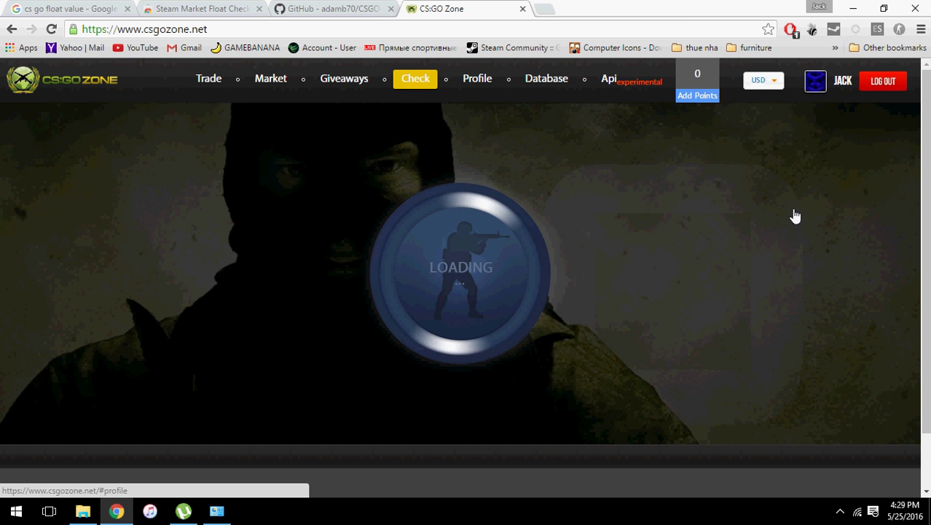
pyautogui.scroll(-5, 785, 233)
pyautogui.scroll(4, 790, 233)
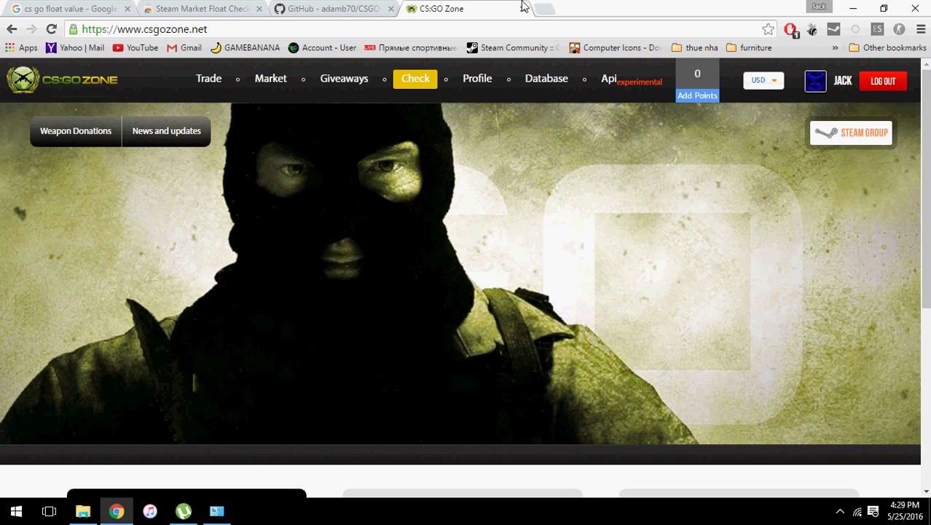
pyautogui.click(545, 9)
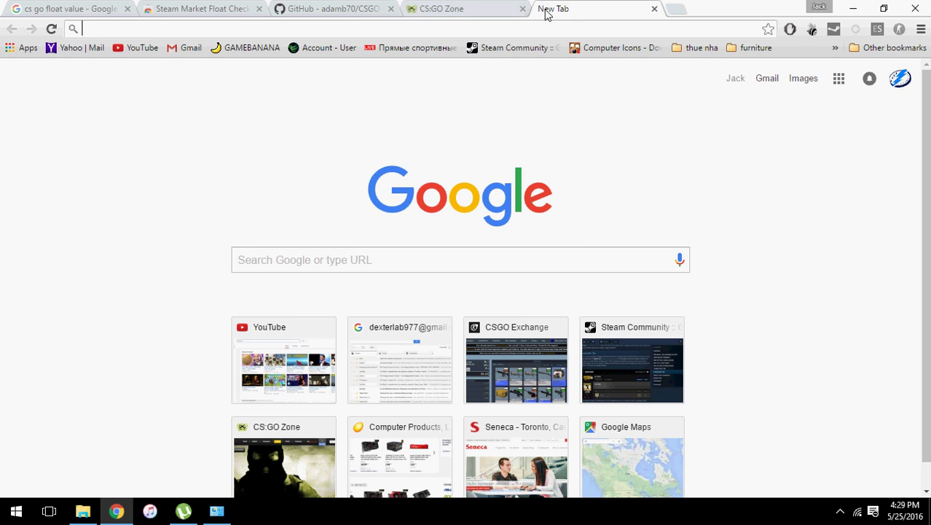
pyautogui.click(470, 7)
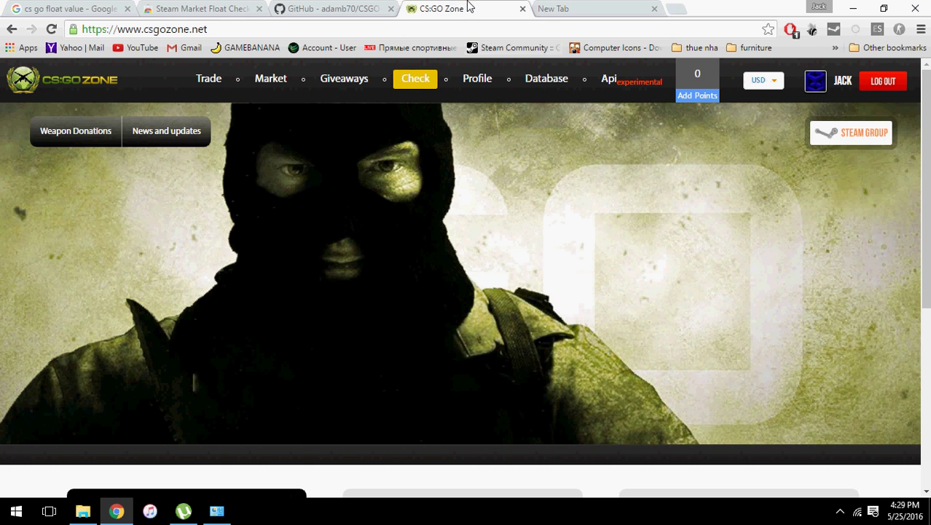
pyautogui.click(372, 11)
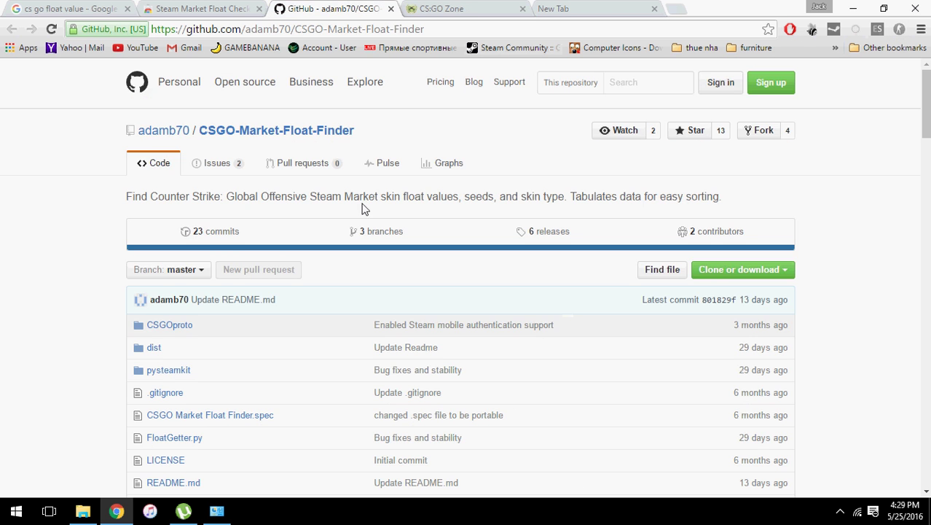
pyautogui.scroll(-10, 229, 265)
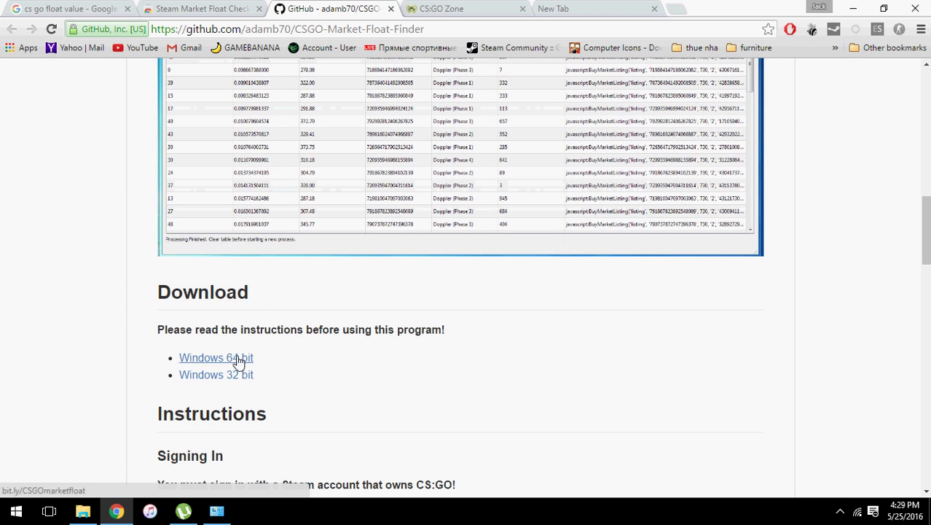
pyautogui.scroll(-3, 307, 386)
pyautogui.scroll(-6, 445, 341)
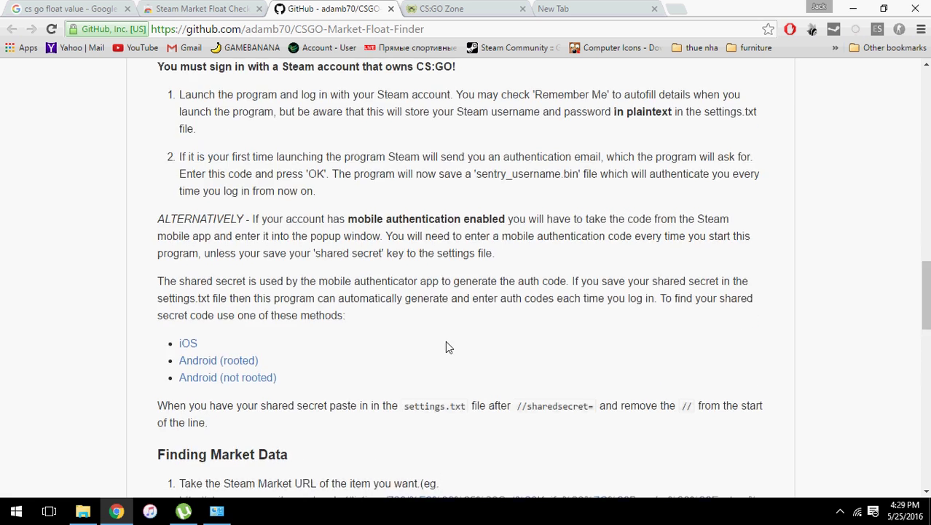
pyautogui.scroll(2, 445, 340)
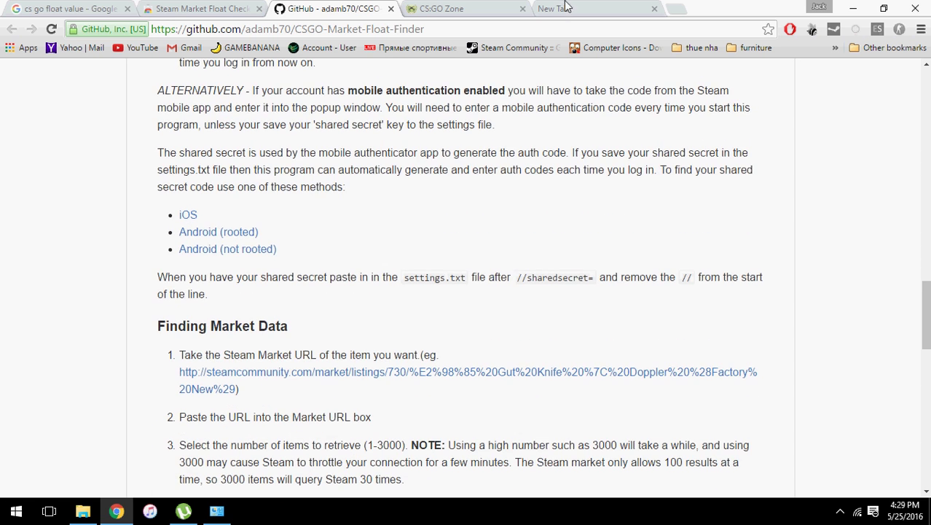
pyautogui.click(456, 6)
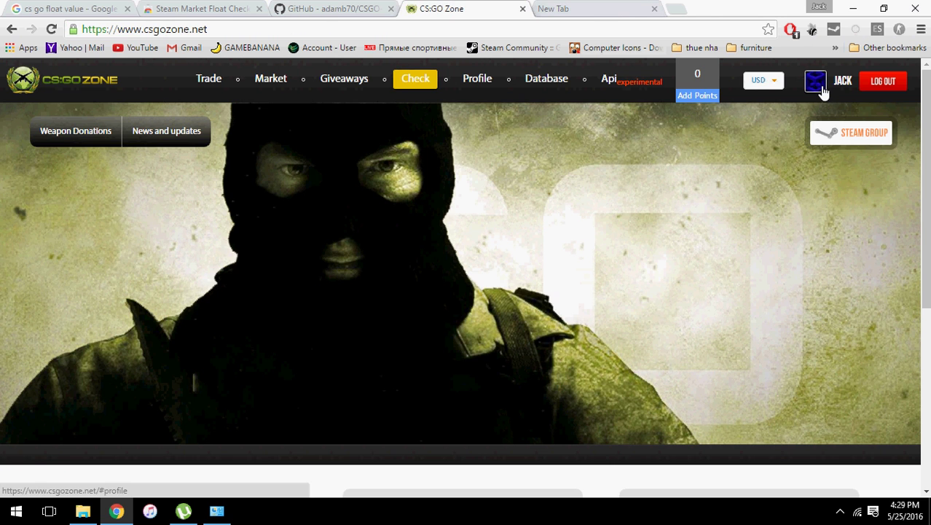
pyautogui.click(235, 9)
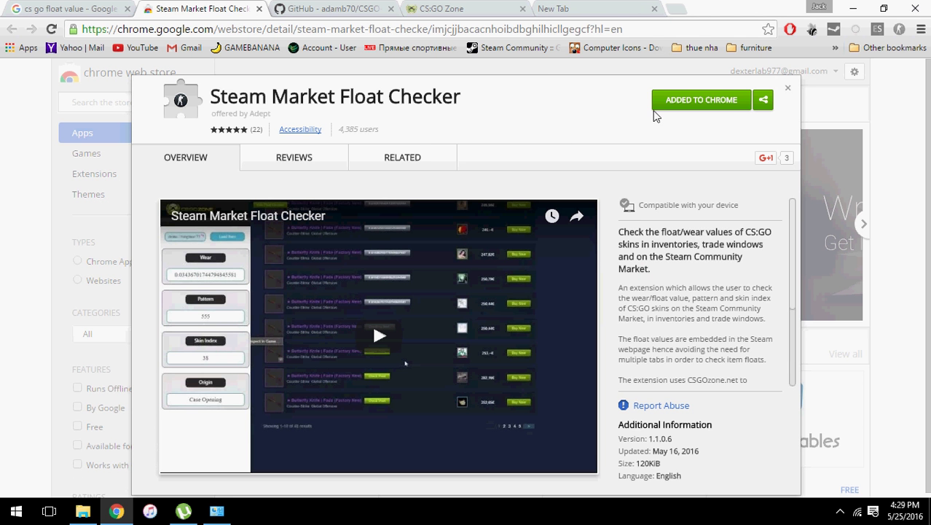
pyautogui.click(457, 10)
# Go to the Steam Community Market in the new tab
pyautogui.click(572, 9)
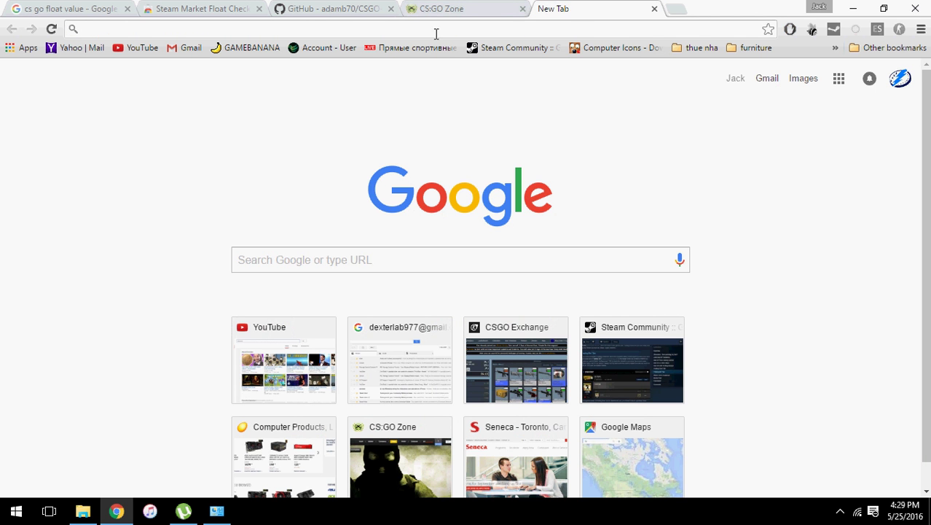
pyautogui.write('steamcommunity.com')
pyautogui.press('Return')
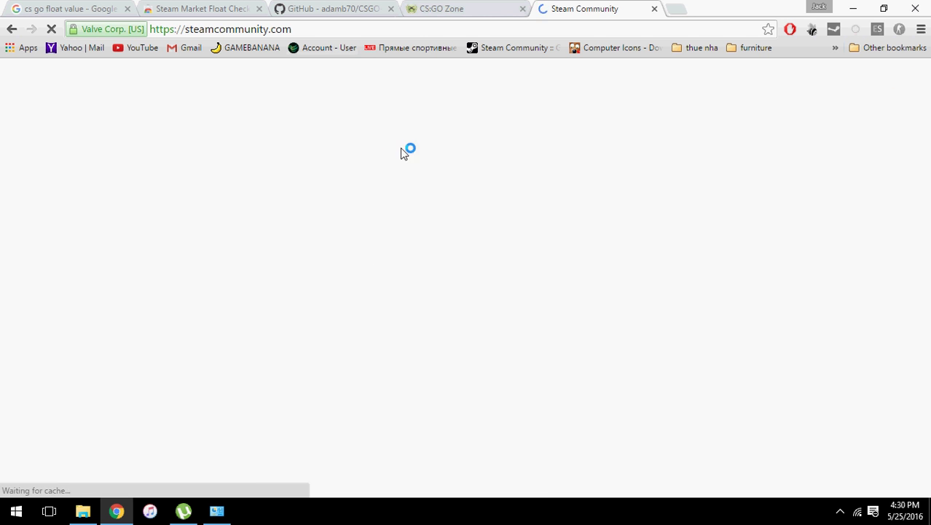
pyautogui.scroll(-3, 412, 152)
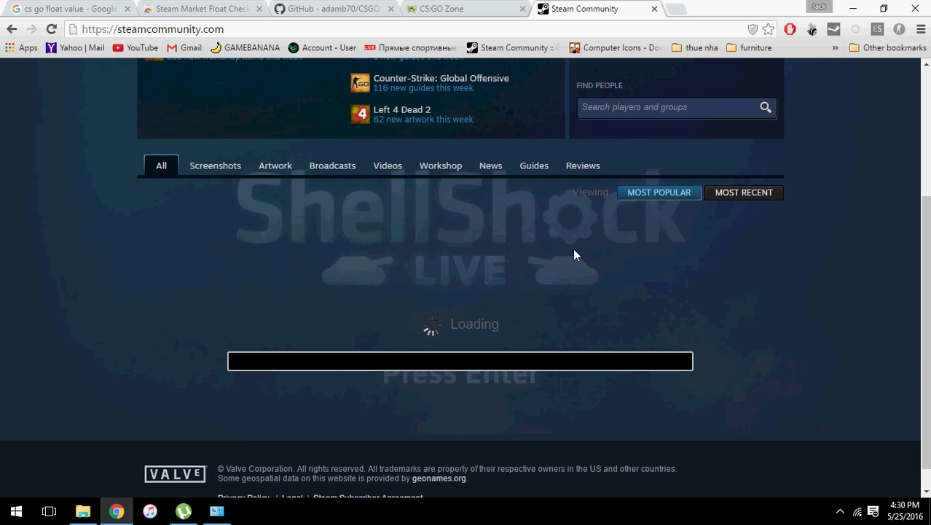
pyautogui.scroll(3, 573, 252)
pyautogui.moveTo(354, 102)
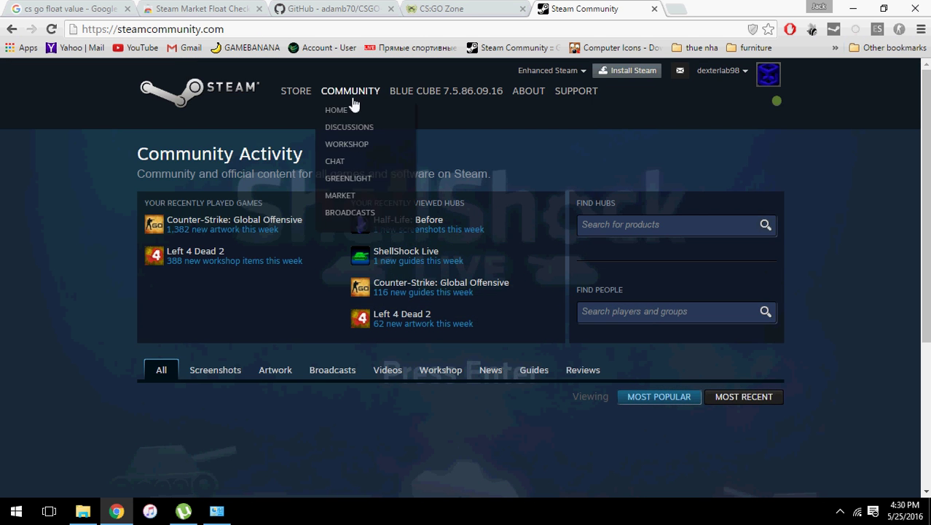
pyautogui.click(344, 197)
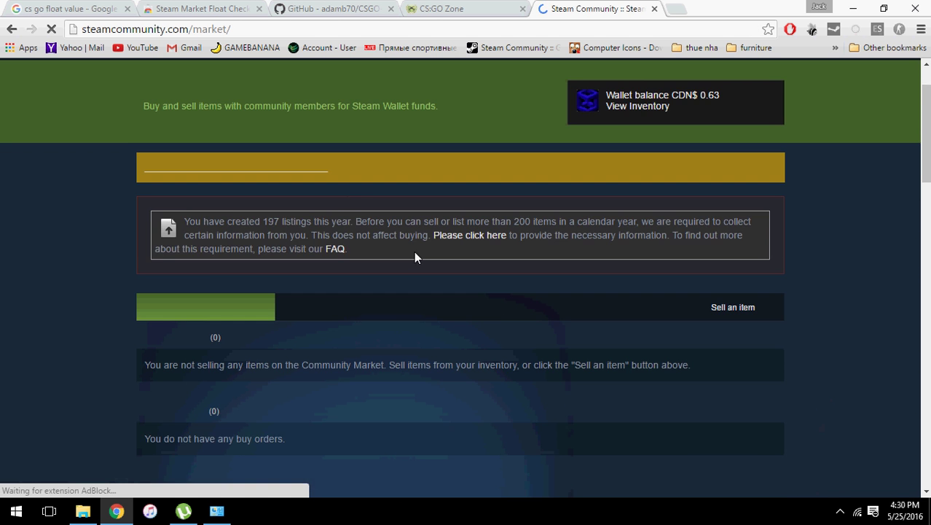
pyautogui.scroll(-5, 506, 311)
pyautogui.scroll(-4, 508, 319)
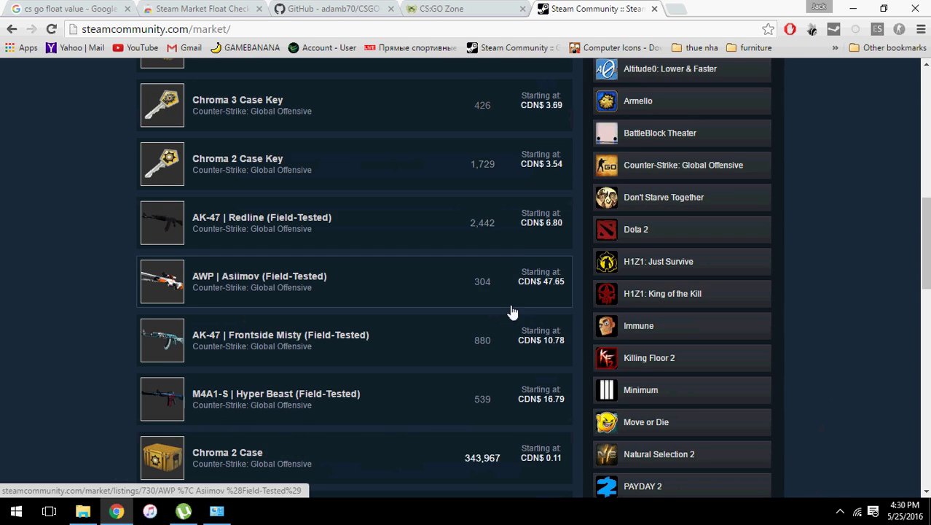
pyautogui.scroll(3, 579, 302)
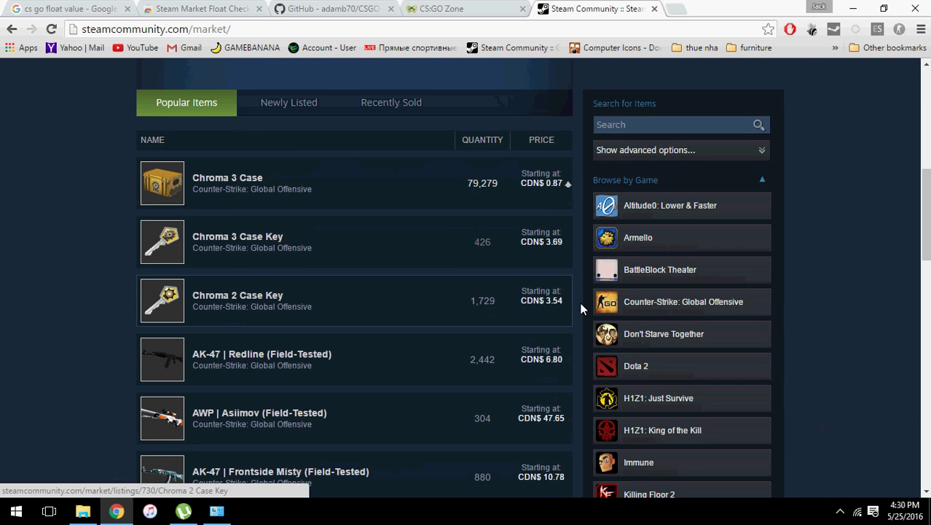
# Filter the market to Counter-Strike: Global Offensive and search for 'awp asiimov'
pyautogui.click(665, 303)
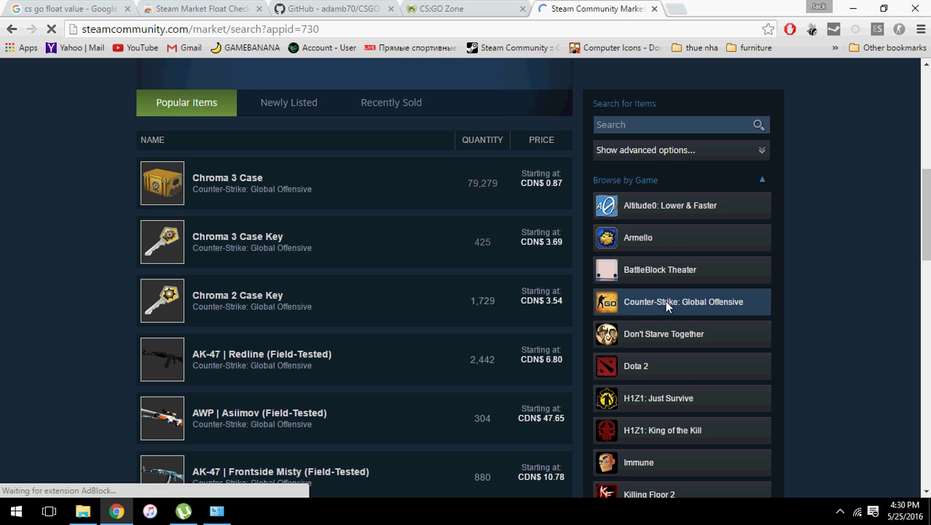
pyautogui.scroll(-3, 758, 311)
pyautogui.scroll(-2, 754, 318)
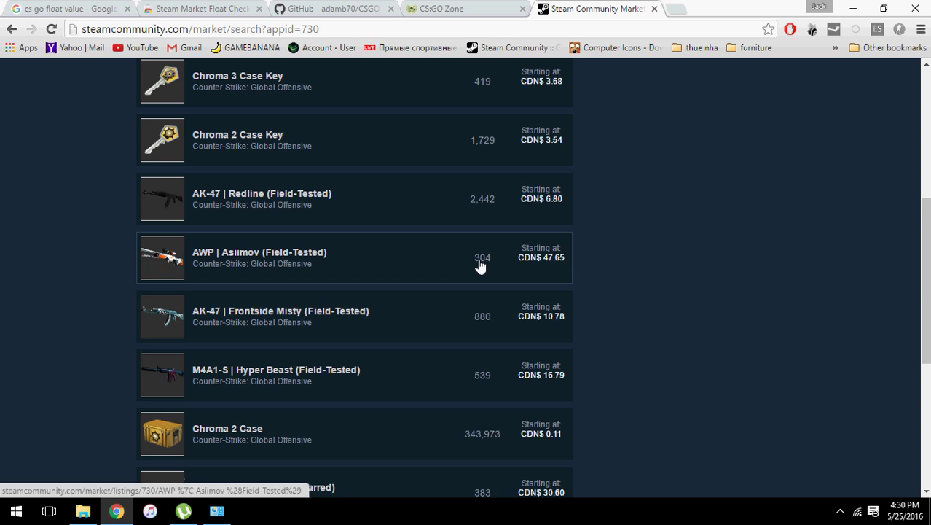
pyautogui.scroll(-1, 481, 259)
pyautogui.scroll(4, 583, 224)
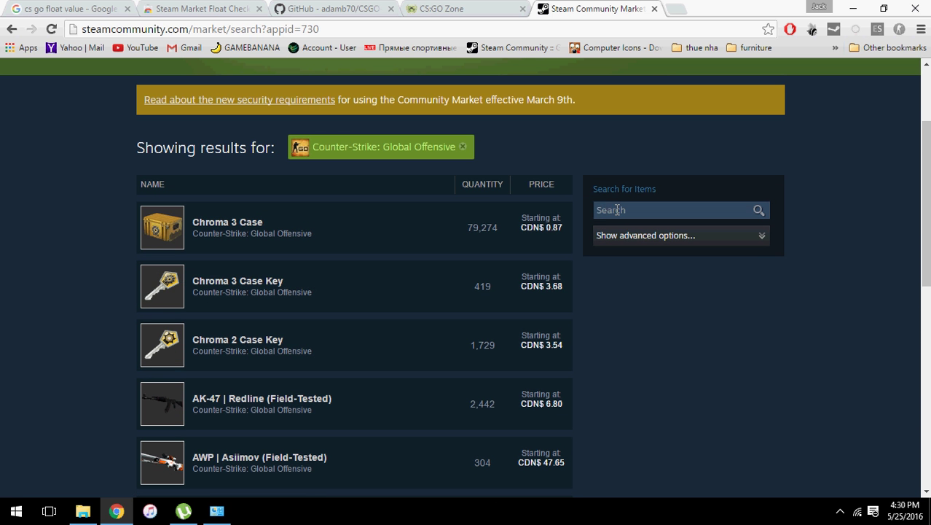
pyautogui.click(616, 210)
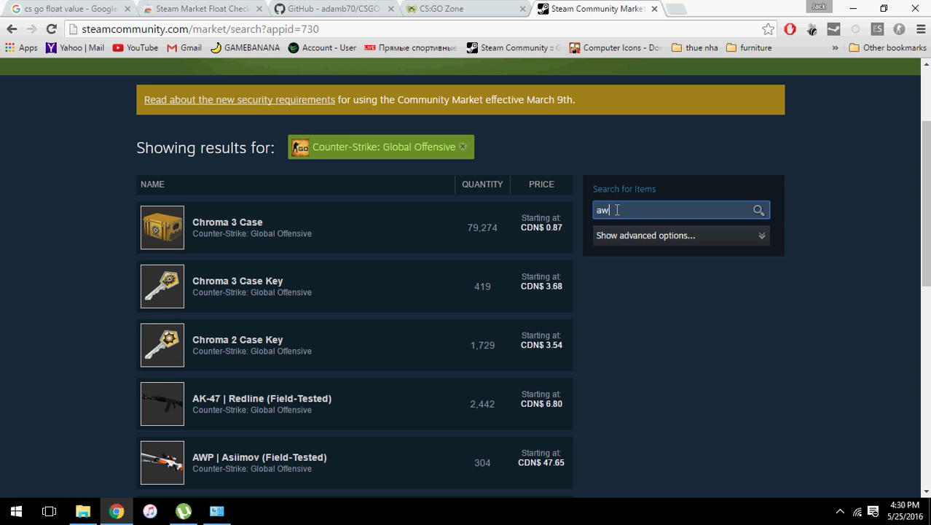
pyautogui.write('awp asiimov')
pyautogui.press('Return')
pyautogui.scroll(-3, 609, 233)
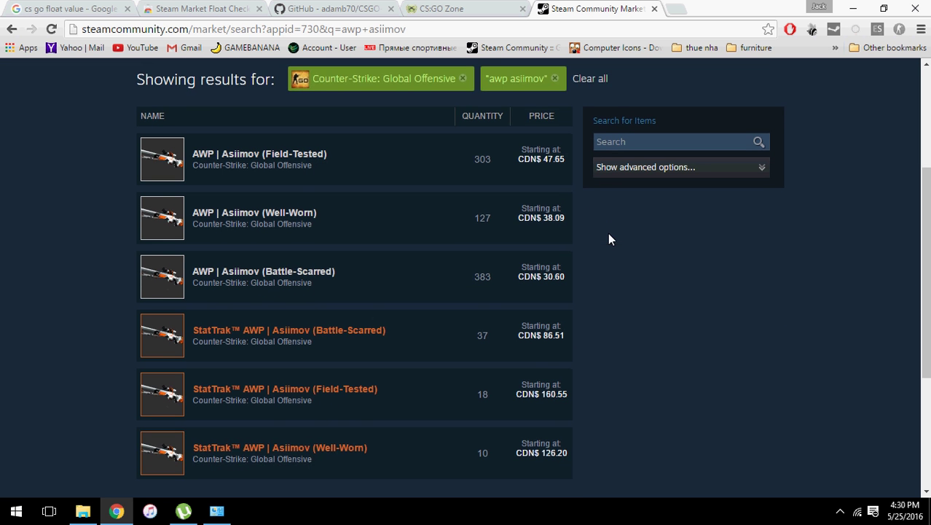
pyautogui.scroll(-1, 607, 233)
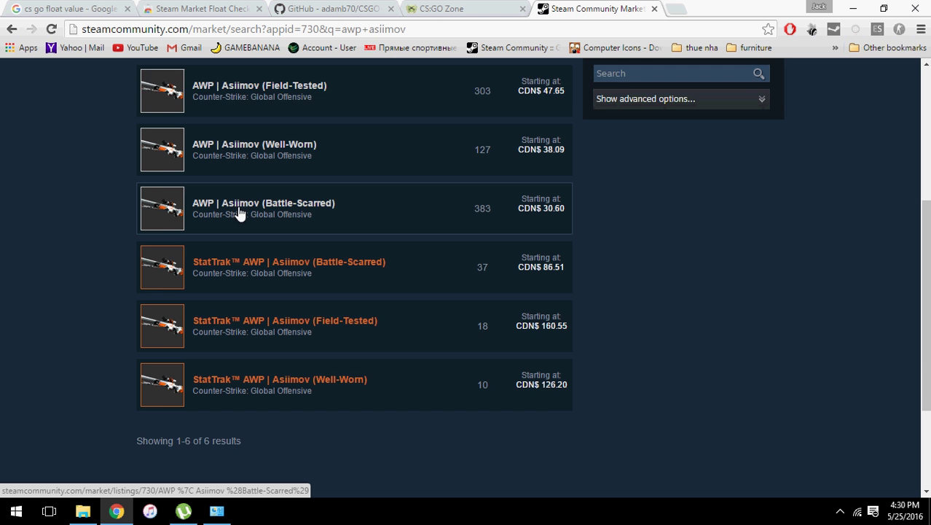
pyautogui.scroll(1, 244, 212)
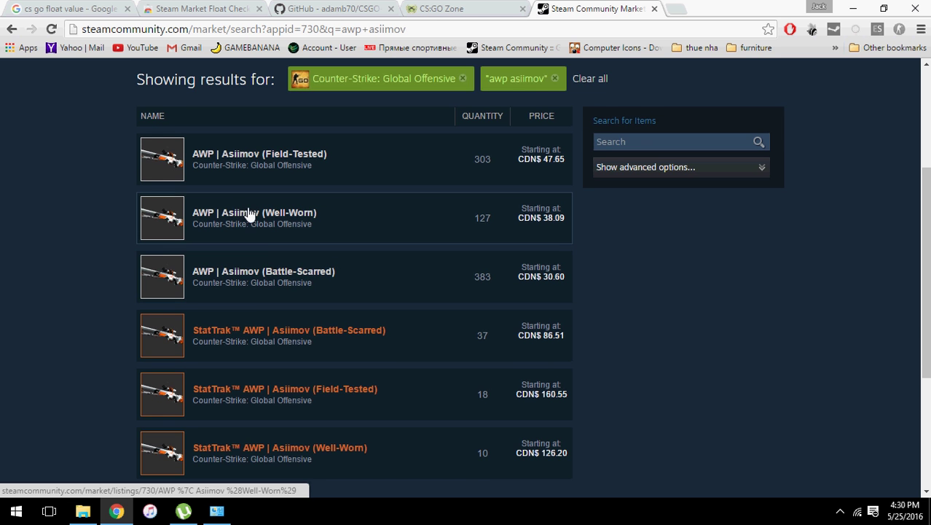
# Open the AWP | Asiimov (Battle-Scarred) listings and check the first listing's float (0.77466452121734619141)
pyautogui.click(276, 282)
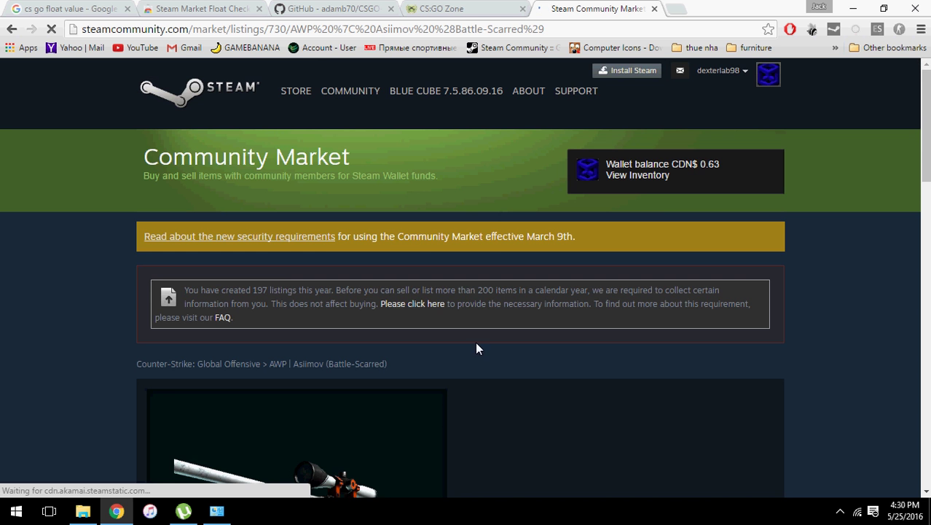
pyautogui.scroll(-15, 531, 363)
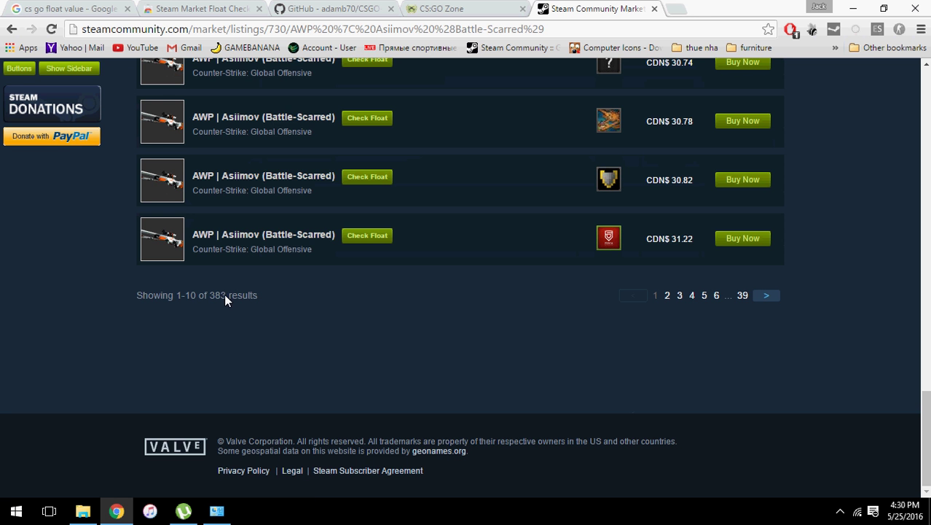
pyautogui.scroll(9, 288, 330)
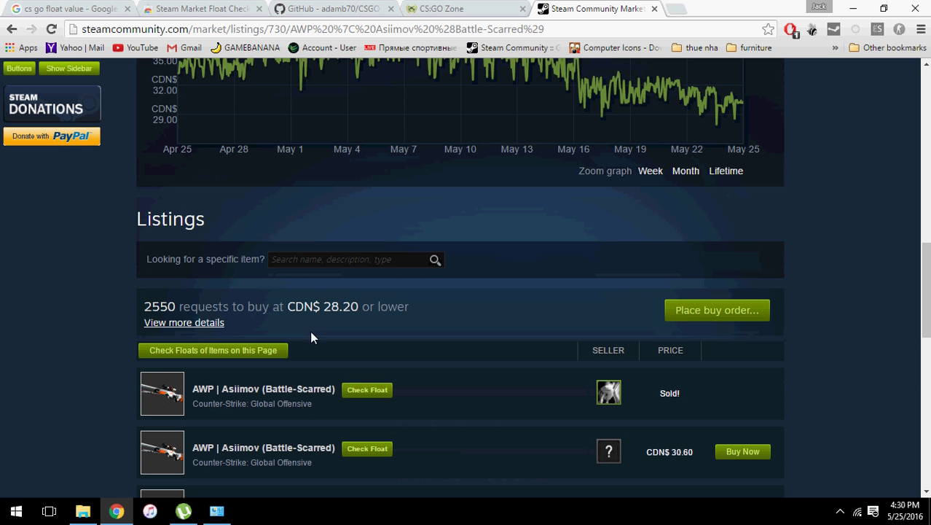
pyautogui.click(371, 390)
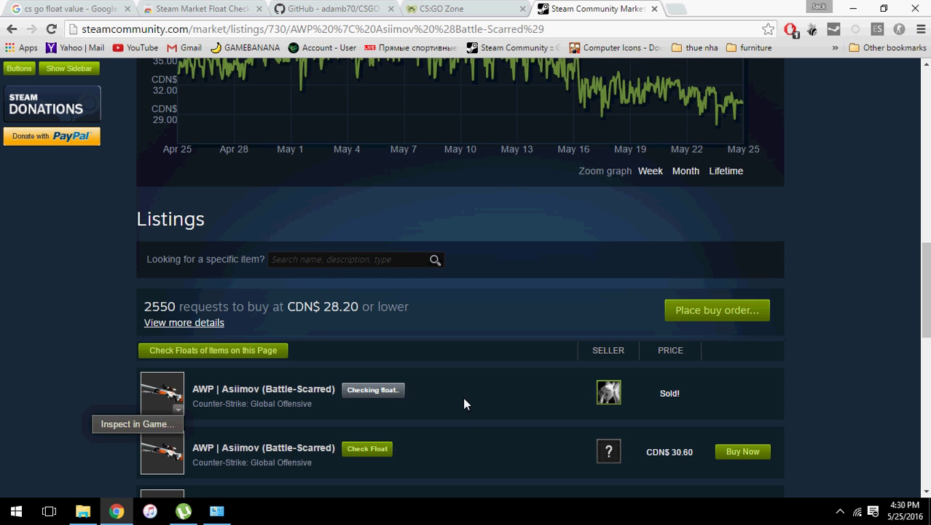
pyautogui.scroll(-2, 464, 401)
pyautogui.scroll(-7, 415, 335)
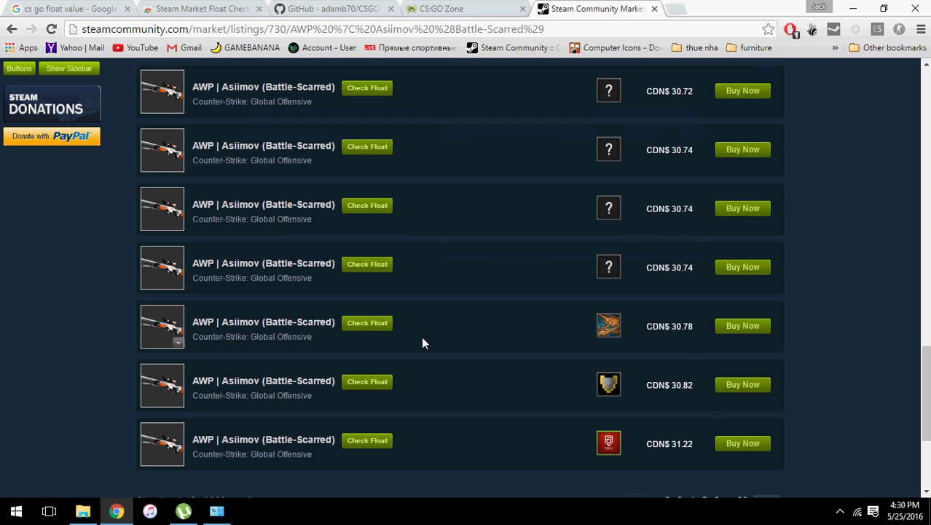
pyautogui.scroll(9, 510, 346)
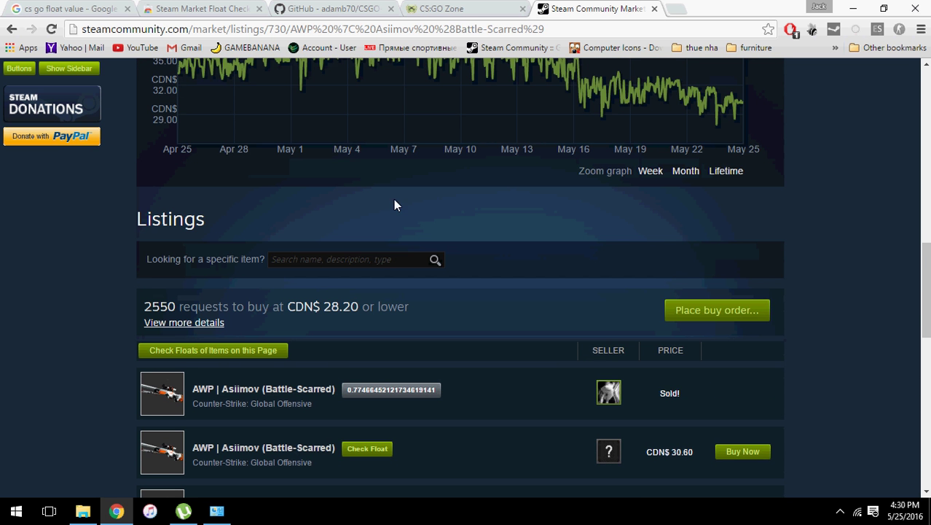
# Select the listing page's web address and dismiss its context menu
pyautogui.click(318, 32)
pyautogui.rightClick(317, 34)
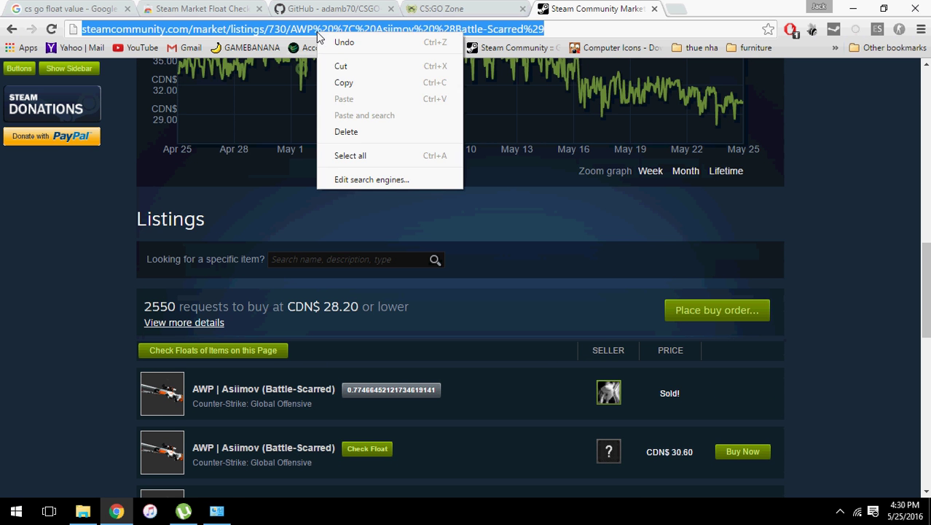
pyautogui.click(127, 169)
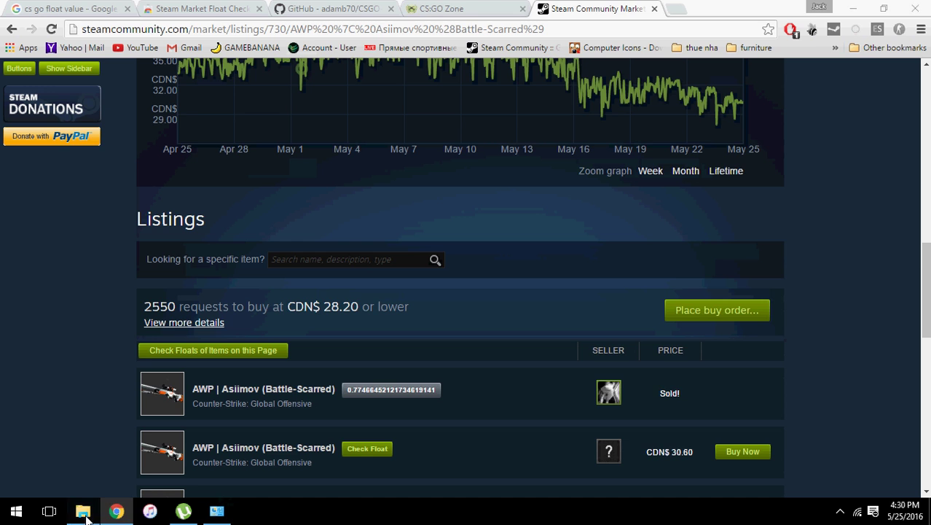
# Launch CSGO Market Float Finder.exe and log in to Steam with the Steam Guard auth code
pyautogui.click(83, 512)
pyautogui.doubleClick(295, 90)
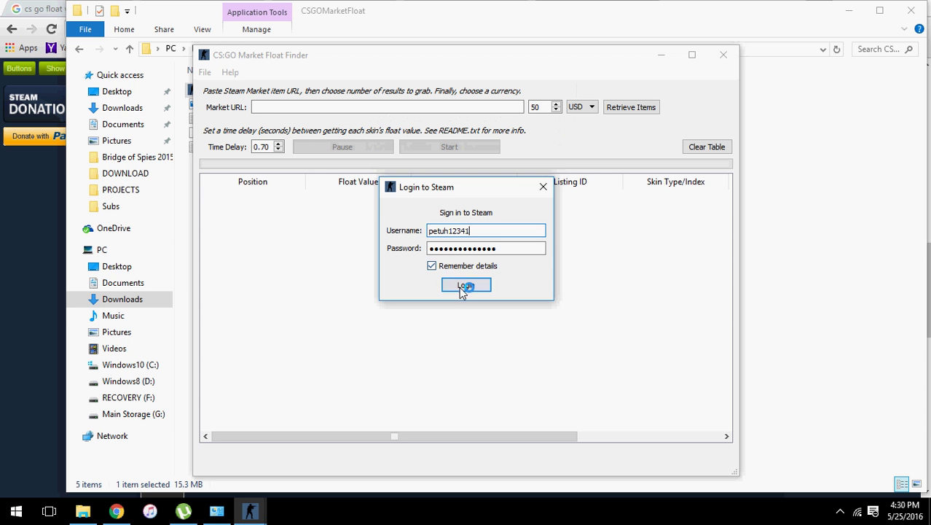
pyautogui.click(460, 287)
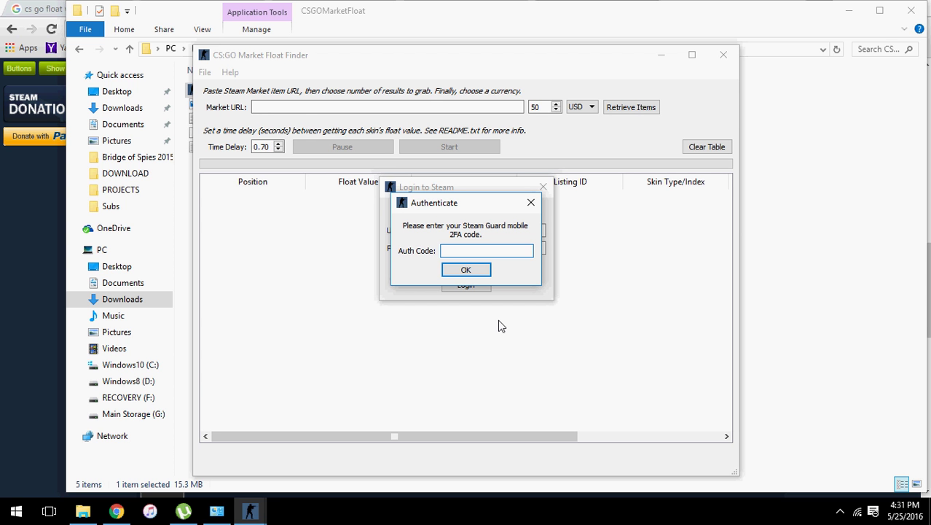
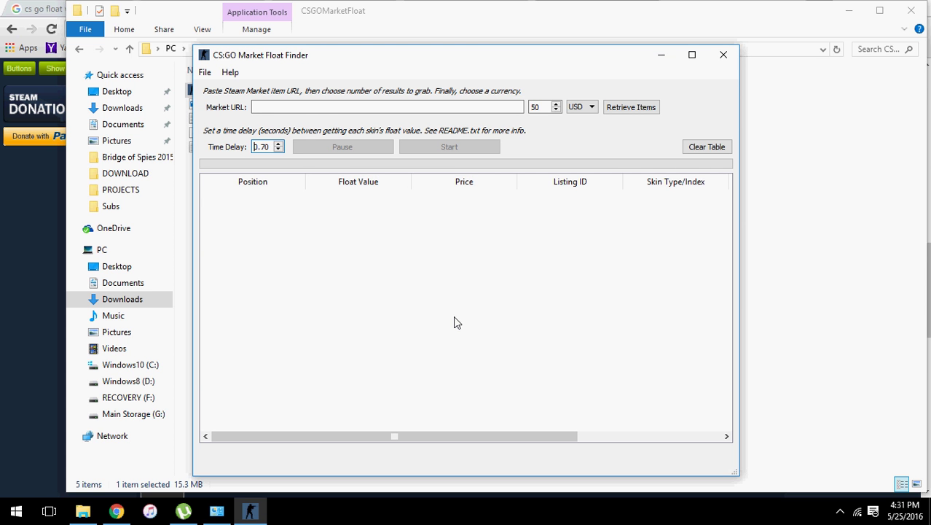
pyautogui.moveTo(452, 436); pyautogui.dragTo(403, 441)
# Copy the AWP | Asiimov (Battle-Scarred) listing URL from Chrome and paste it into Market URL
pyautogui.click(317, 107)
pyautogui.hotkey('alt', 'Tab')
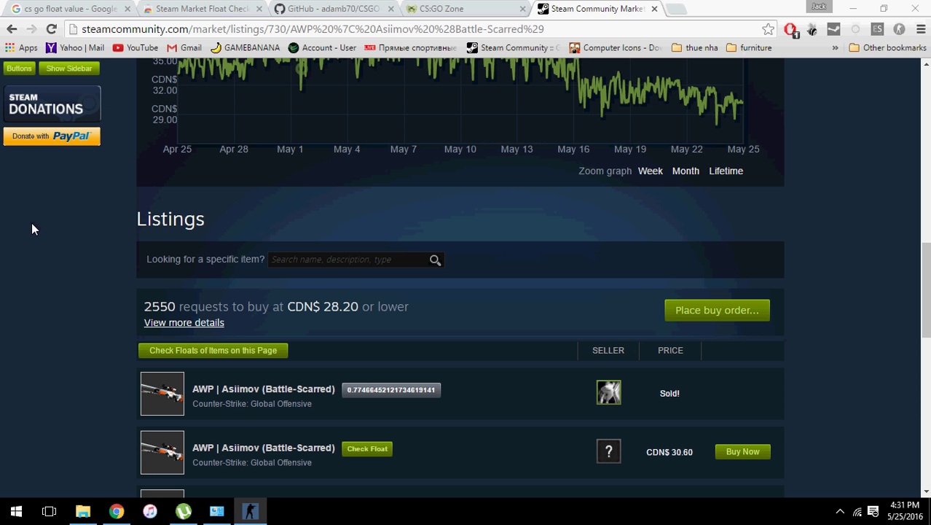
pyautogui.click(212, 28)
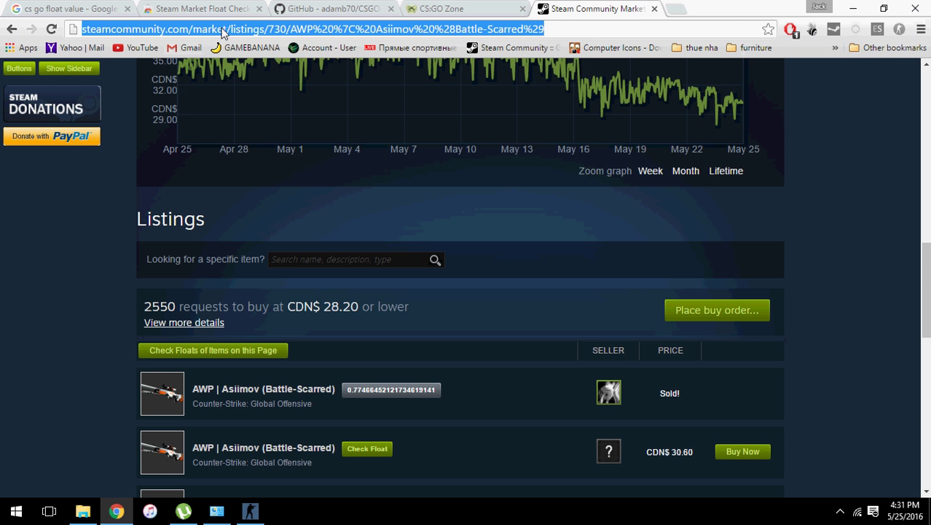
pyautogui.hotkey('alt', 'Tab')
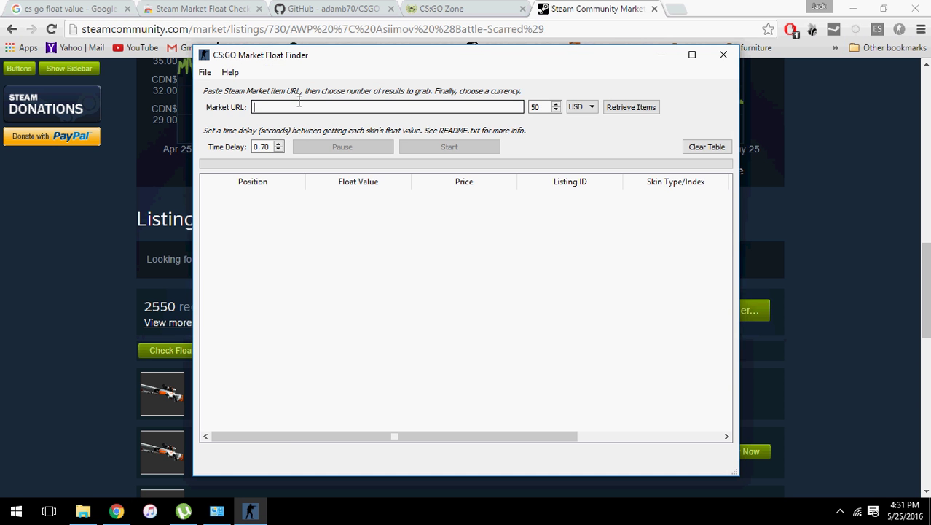
pyautogui.rightClick(298, 107)
pyautogui.click(285, 119)
pyautogui.hotkey('alt', 'Tab')
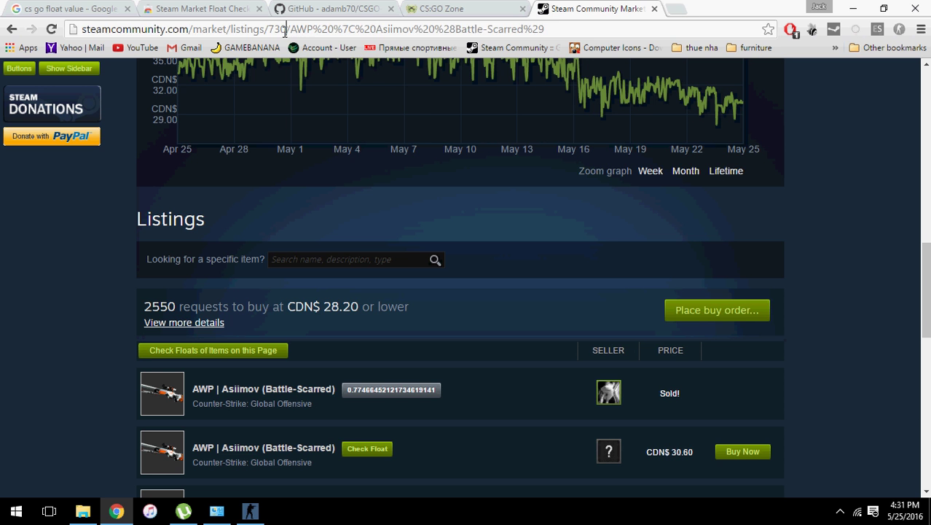
pyautogui.click(284, 32)
pyautogui.rightClick(285, 32)
pyautogui.click(321, 80)
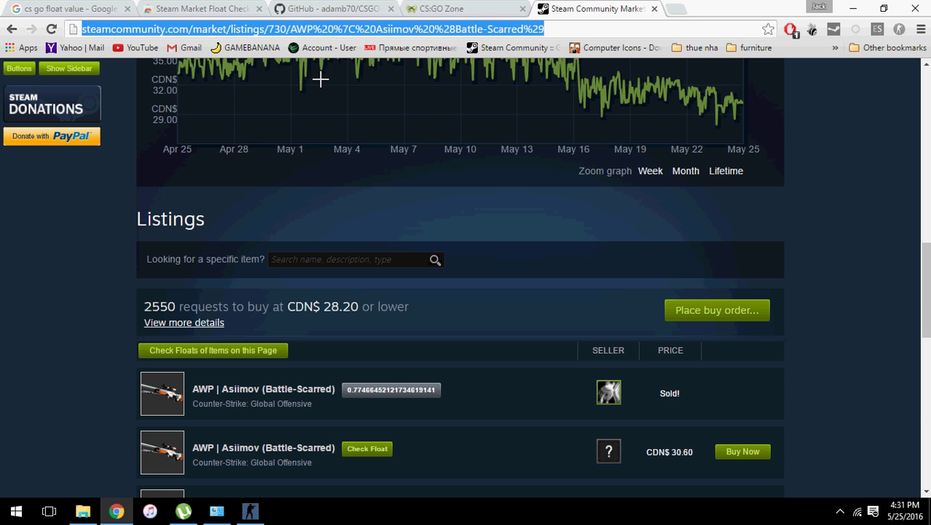
pyautogui.click(250, 510)
pyautogui.rightClick(376, 107)
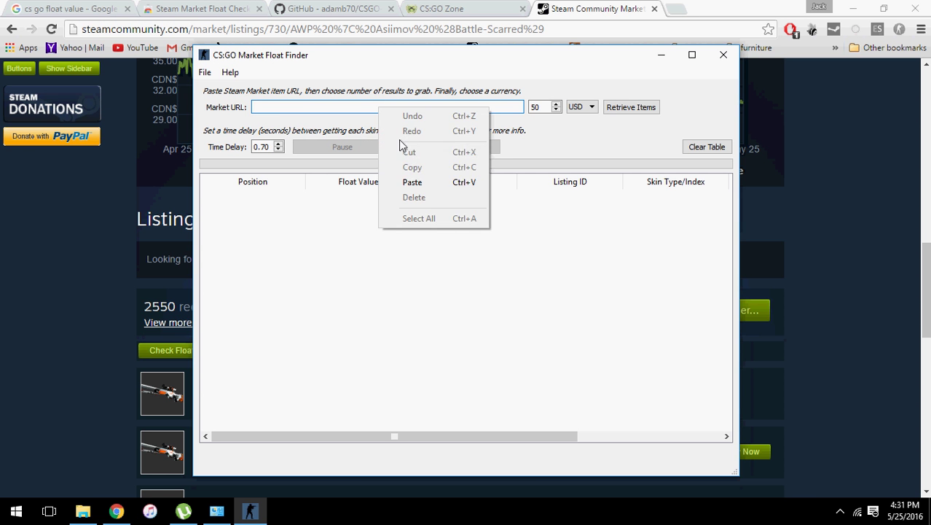
pyautogui.click(412, 182)
# Set the number of skins to retrieve to 400
pyautogui.click(543, 108)
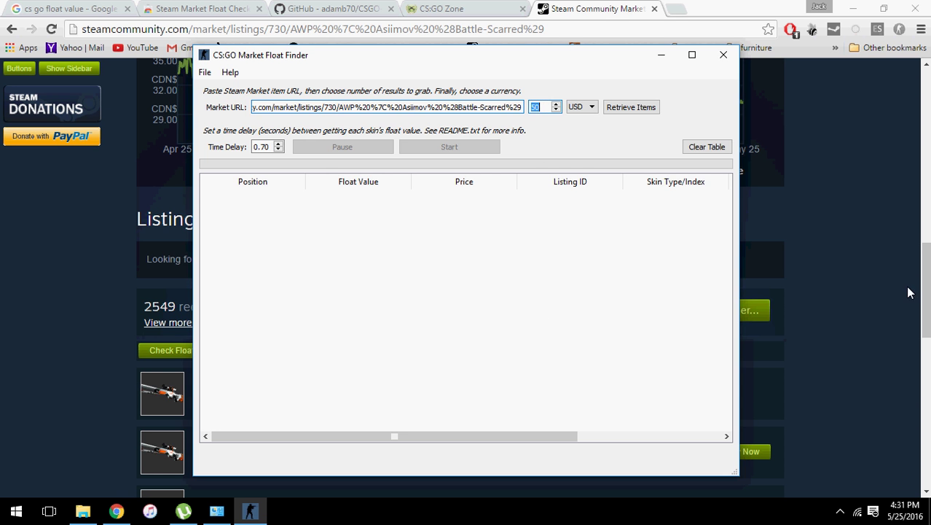
pyautogui.moveTo(928, 276)
pyautogui.mouseDown()
pyautogui.moveTo(927, 393)
pyautogui.moveTo(928, 287)
pyautogui.mouseUp()
pyautogui.click(250, 511)
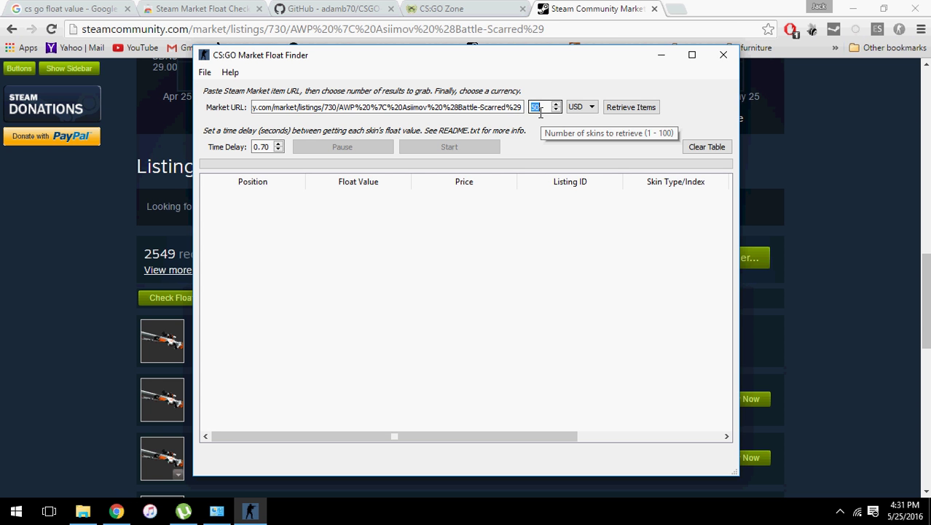
pyautogui.click(540, 111)
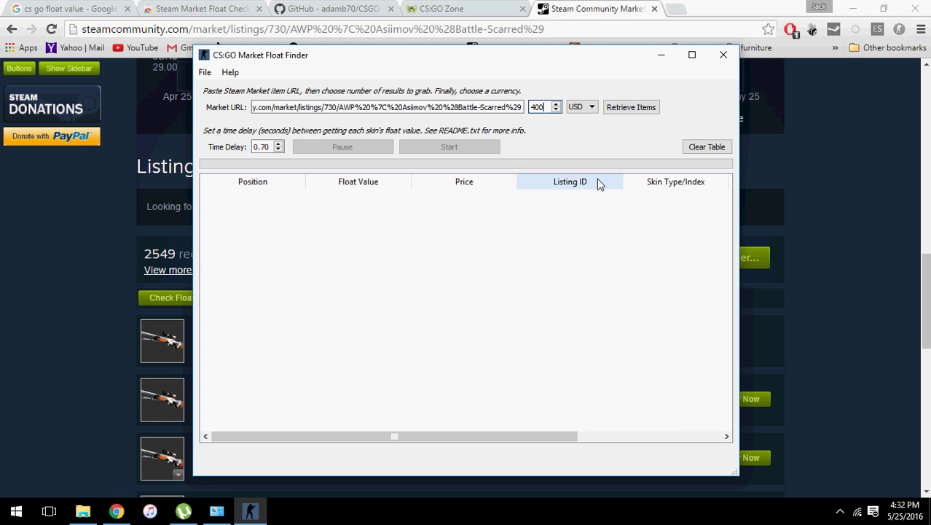
pyautogui.scroll(-6, 827, 267)
pyautogui.scroll(2, 827, 268)
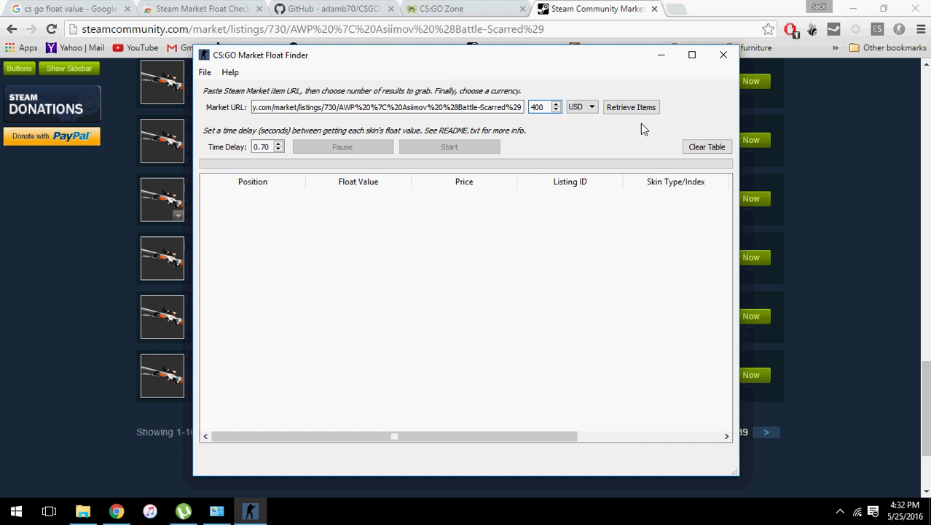
# Maximize and restore the Float Finder window, then choose CAD as the currency
pyautogui.moveTo(610, 59); pyautogui.dragTo(609, 7)
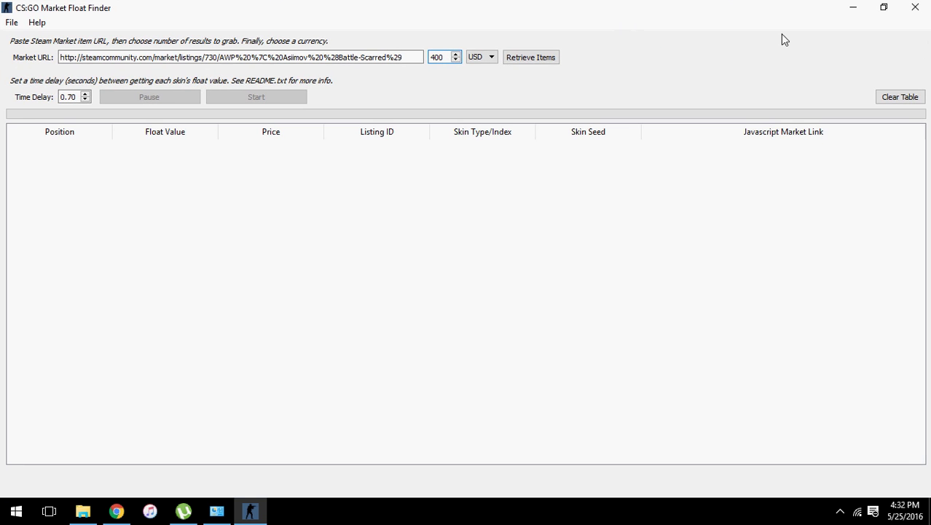
pyautogui.click(882, 8)
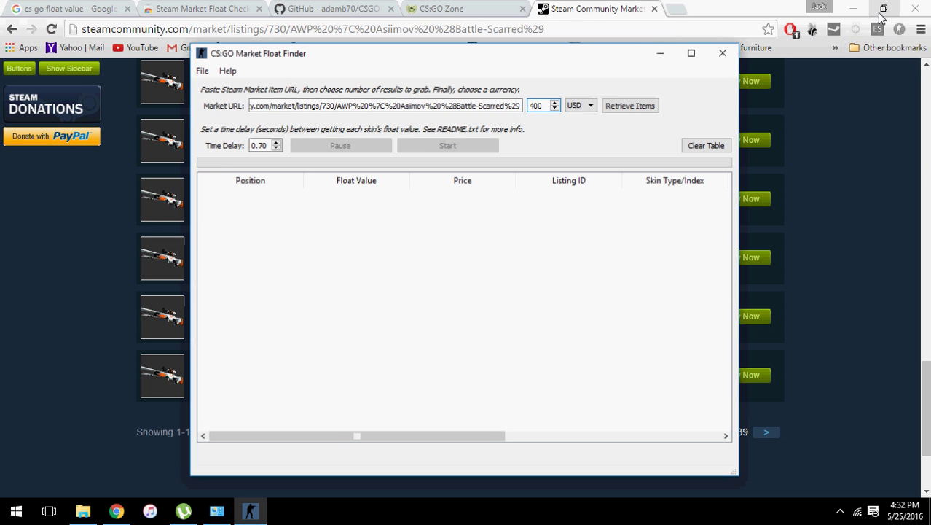
pyautogui.click(583, 108)
pyautogui.click(589, 156)
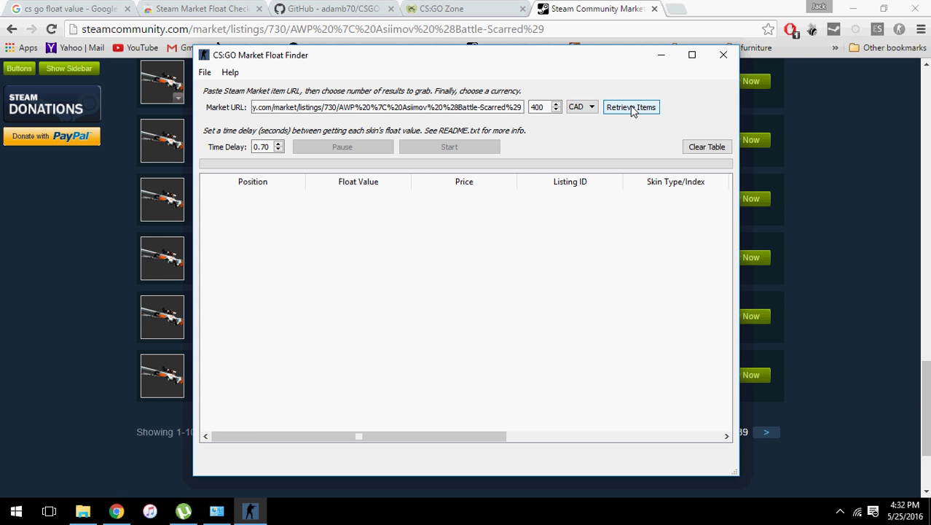
# Retrieve the 378 Asiimov listings, close the summary, and start processing floats at 0.70 s delay
pyautogui.click(631, 108)
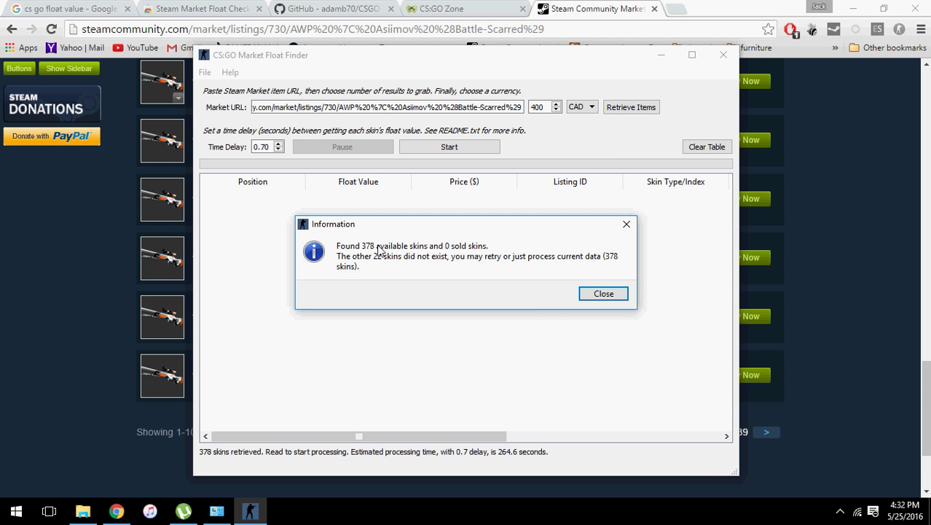
pyautogui.click(602, 292)
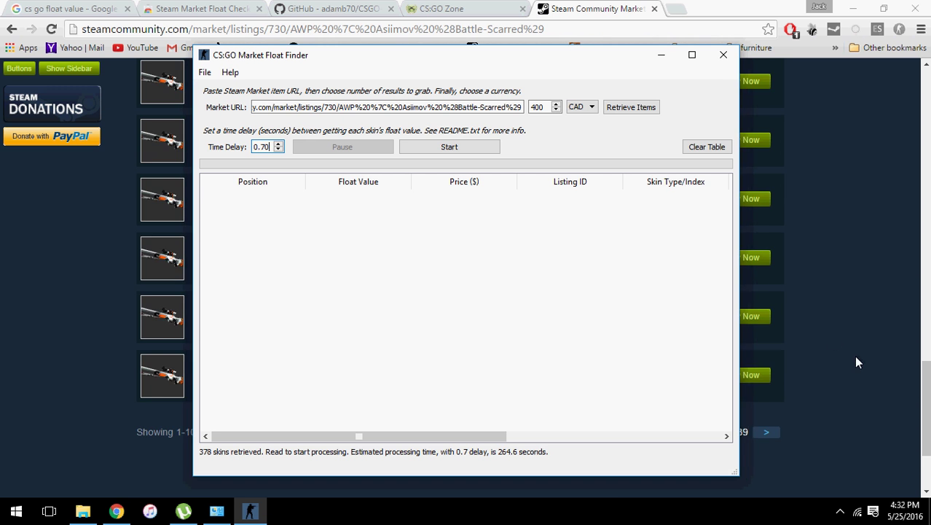
pyautogui.scroll(7, 855, 355)
pyautogui.scroll(4, 856, 357)
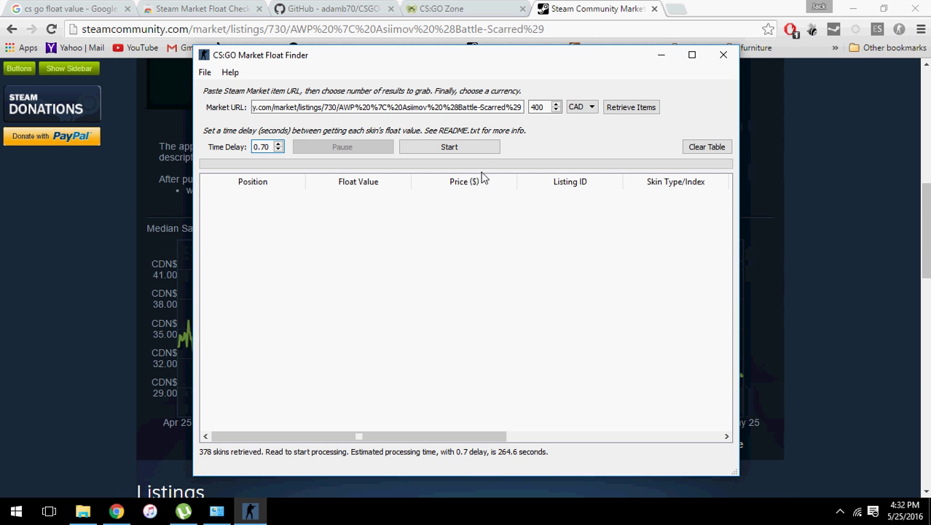
pyautogui.click(469, 148)
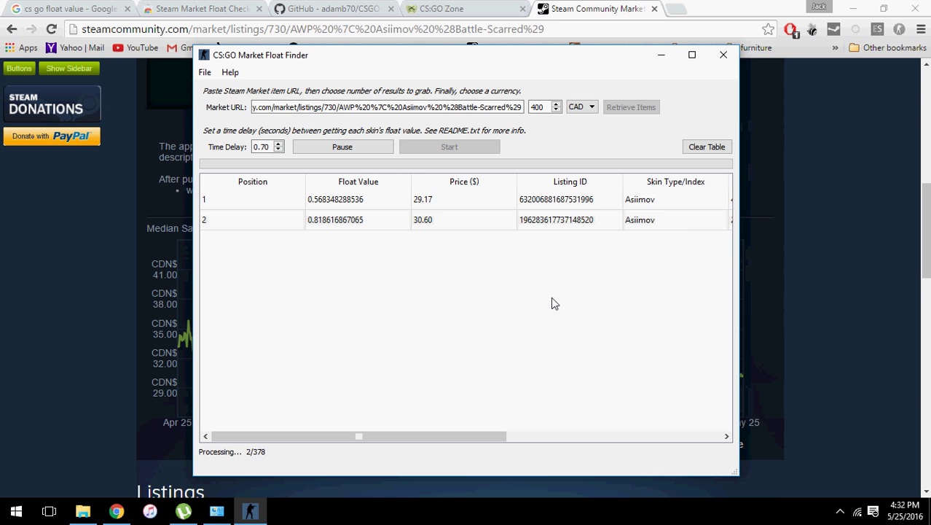
pyautogui.scroll(-1, 850, 318)
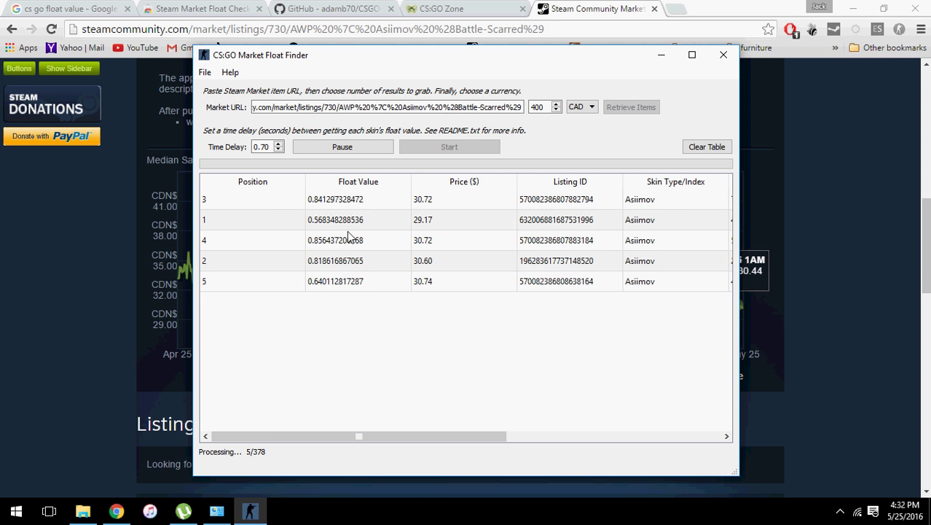
# Reload the Steam AWP | Asiimov listings page in Chrome
pyautogui.click(811, 340)
pyautogui.click(51, 28)
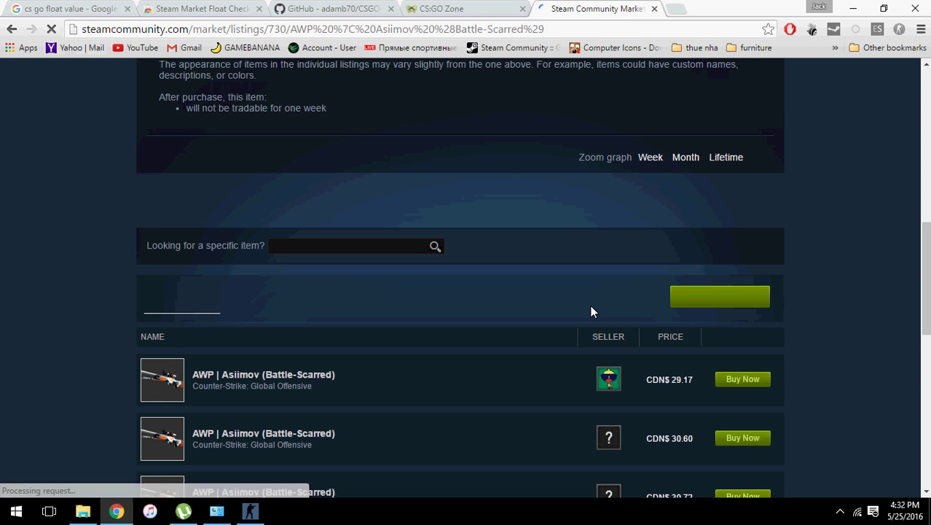
pyautogui.scroll(-9, 591, 311)
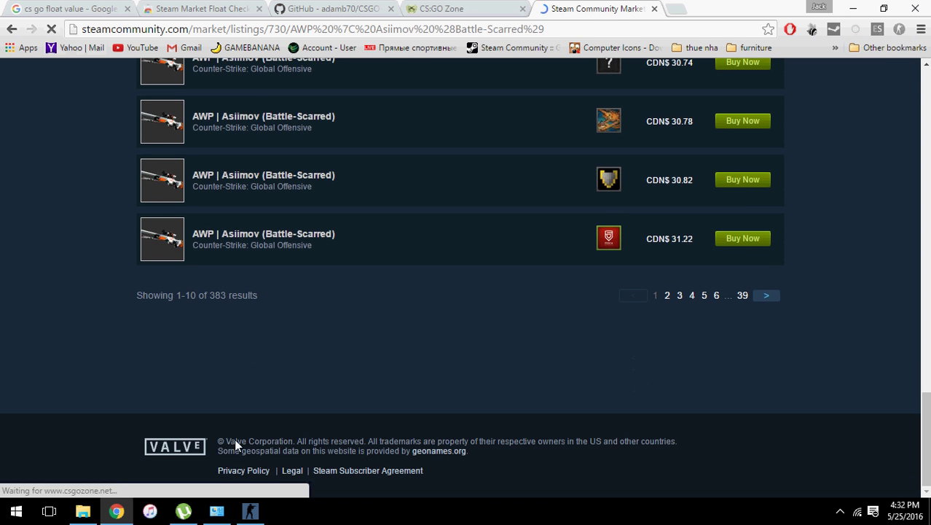
# In Float Finder, select the highest-float result, 0.915269851685 at position 11
pyautogui.click(250, 510)
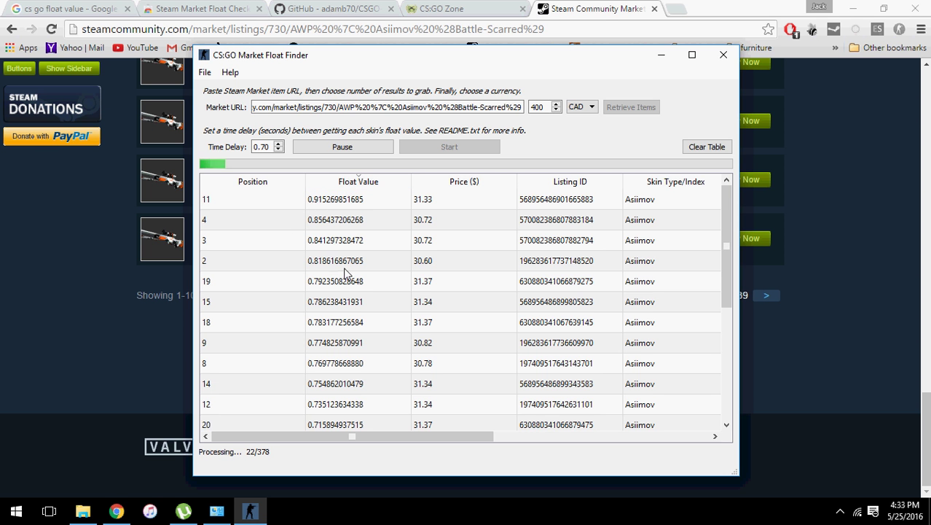
pyautogui.click(240, 201)
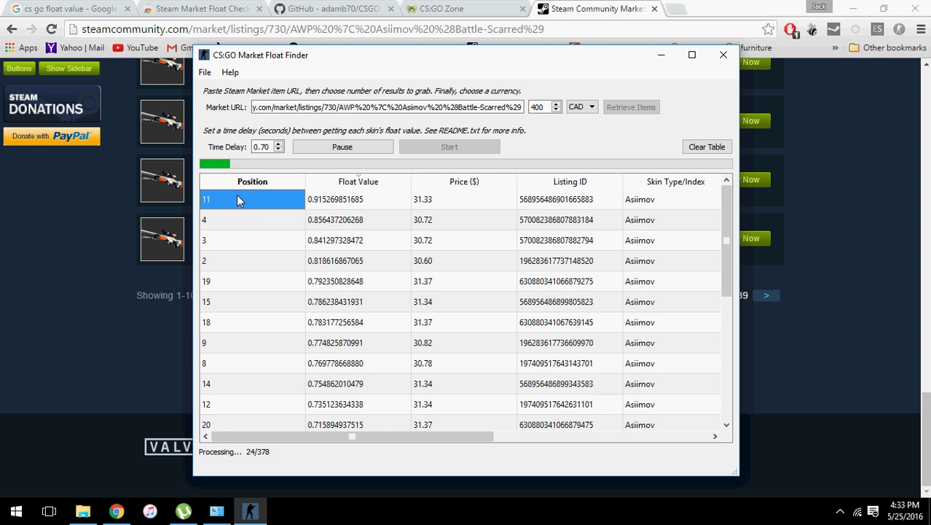
pyautogui.click(330, 203)
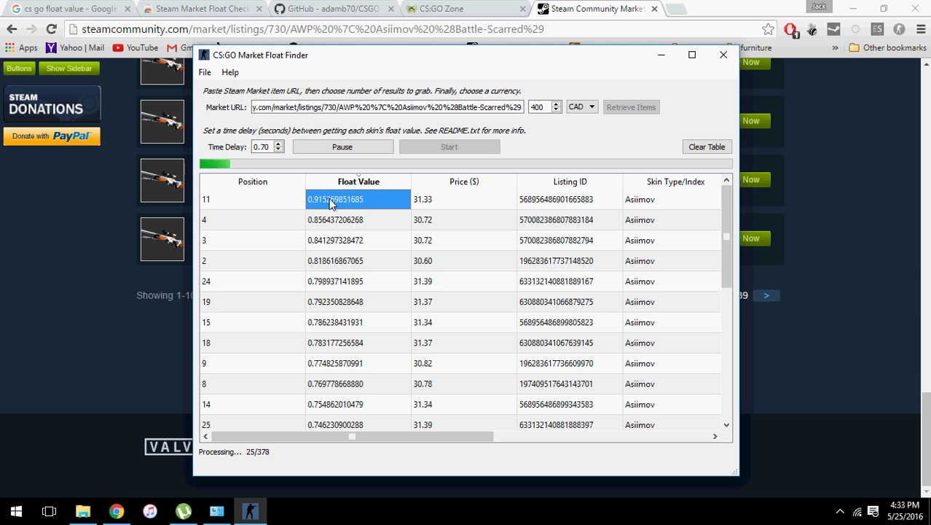
# Open page 2 of the Asiimov listings, which starts at CDN$ 31.33
pyautogui.click(94, 296)
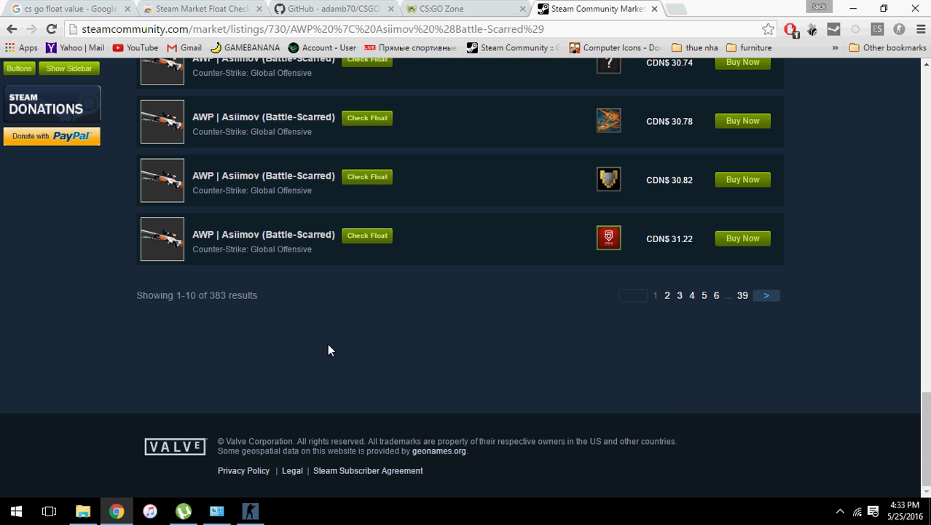
pyautogui.scroll(8, 331, 347)
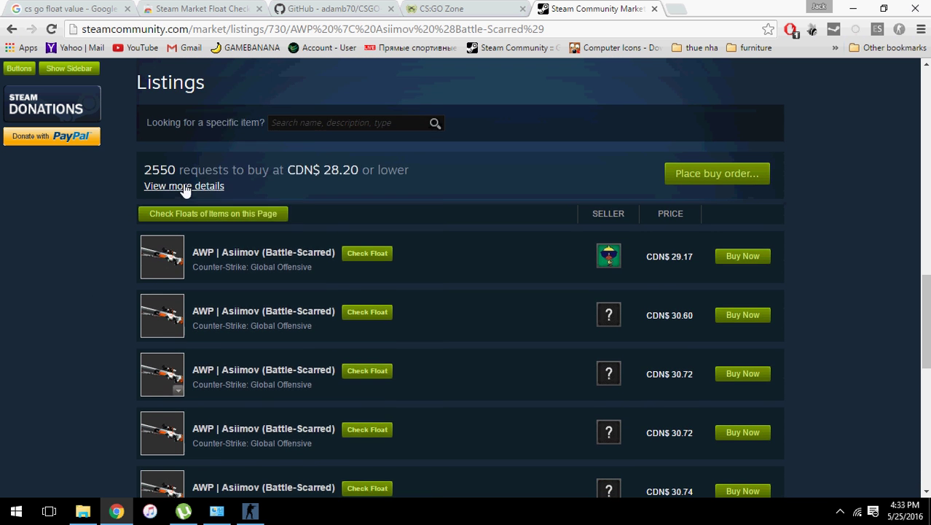
pyautogui.moveTo(161, 254)
pyautogui.scroll(-5, 151, 343)
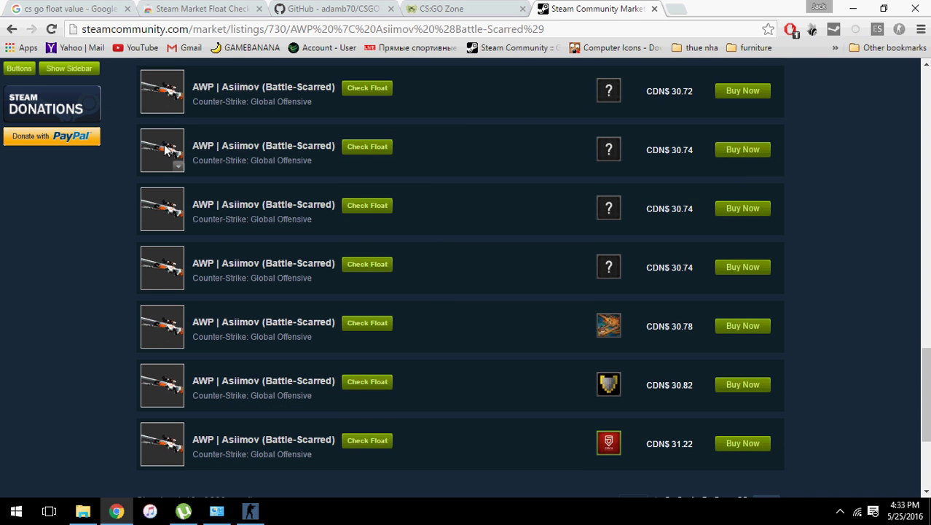
pyautogui.scroll(3, 150, 292)
pyautogui.scroll(-5, 150, 218)
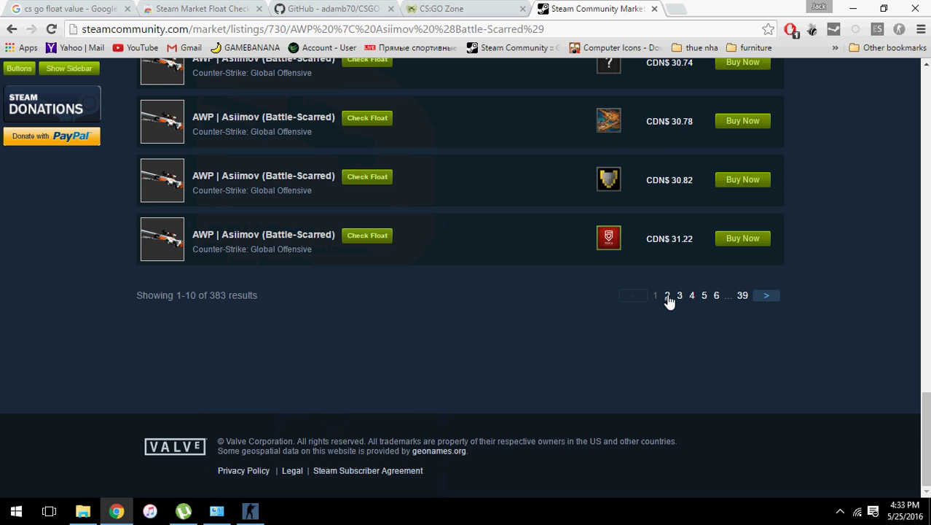
pyautogui.click(667, 296)
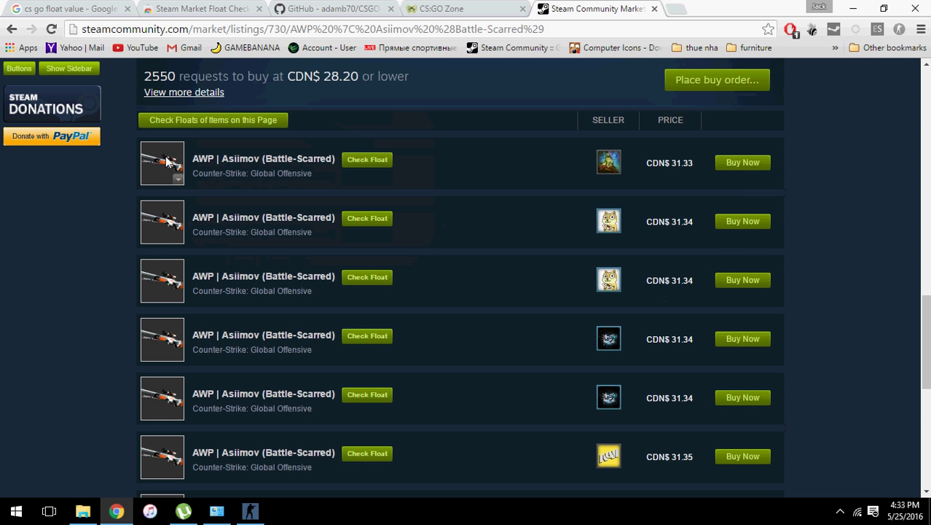
pyautogui.click(248, 512)
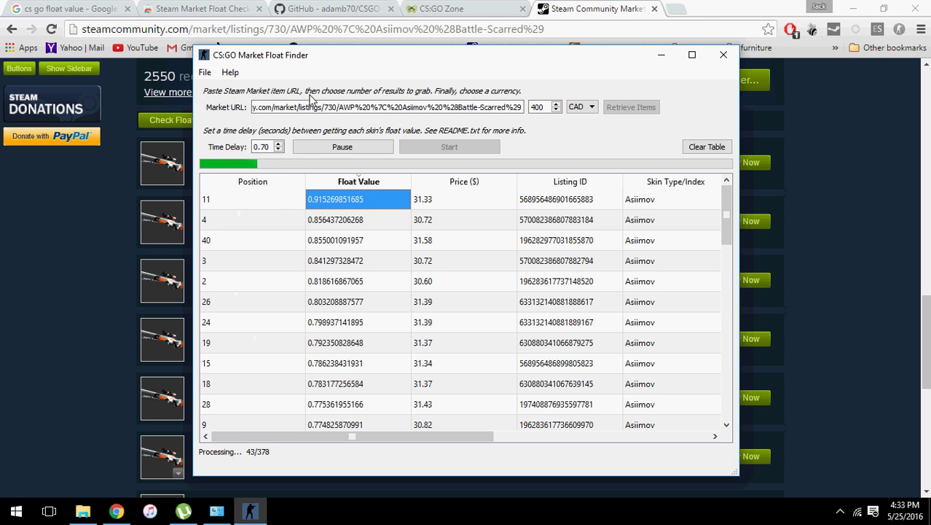
# Compare Float Finder's top-float price 31.33 with the first page-2 listing's CDN$ 31.33
pyautogui.moveTo(304, 64); pyautogui.dragTo(323, 149)
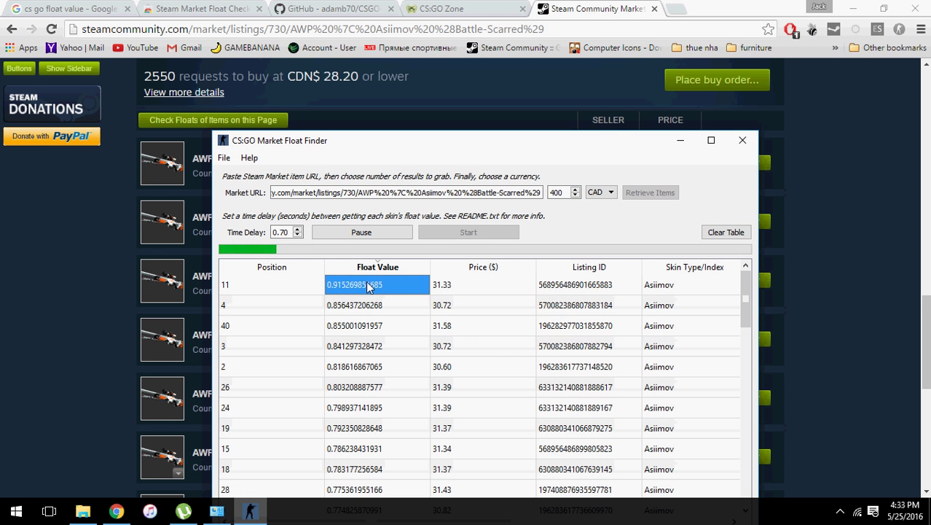
pyautogui.click(446, 285)
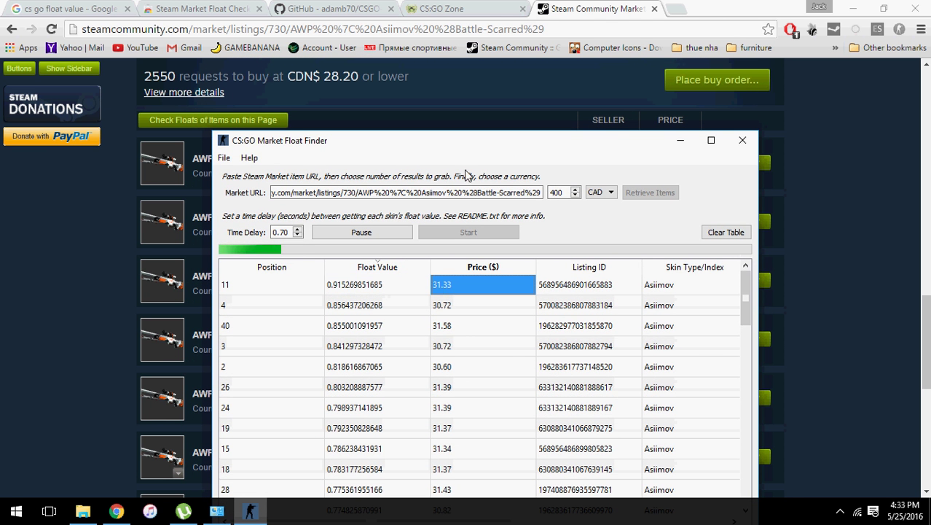
pyautogui.moveTo(470, 140); pyautogui.dragTo(482, 198)
pyautogui.moveTo(693, 161); pyautogui.dragTo(667, 162)
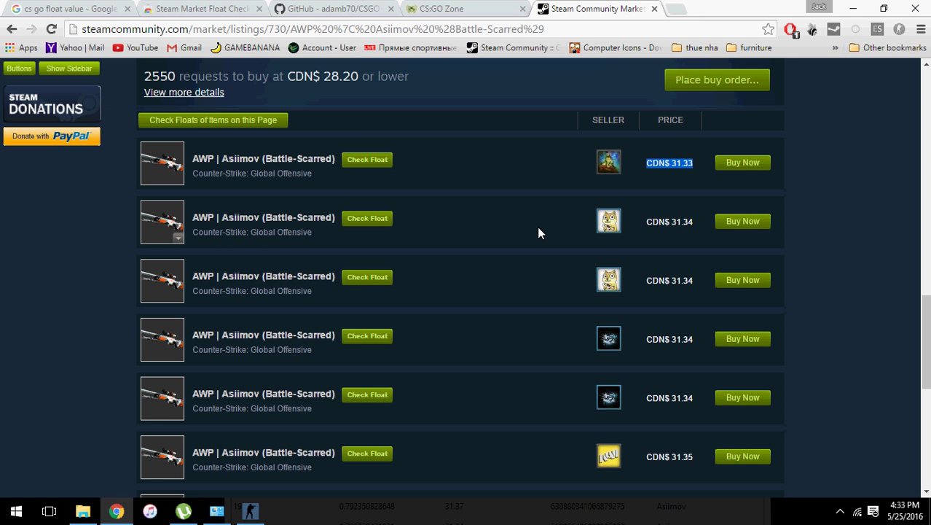
# Check the first page-2 listing's float and compare it with Float Finder's top result
pyautogui.click(248, 511)
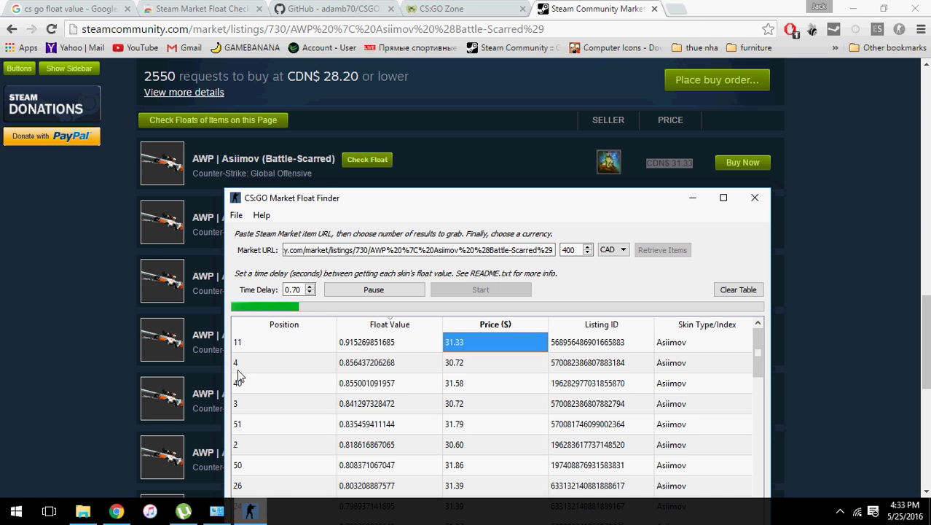
pyautogui.click(91, 355)
pyautogui.scroll(-5, 193, 360)
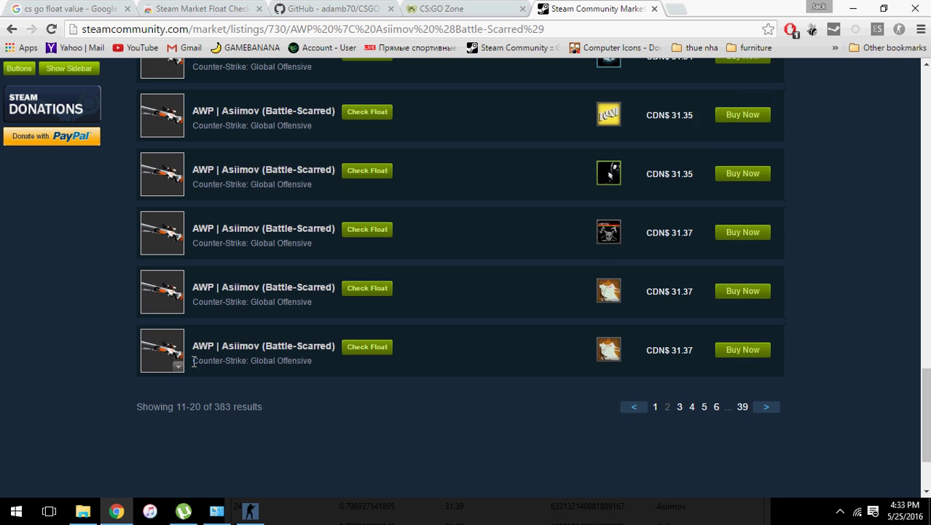
pyautogui.scroll(5, 193, 360)
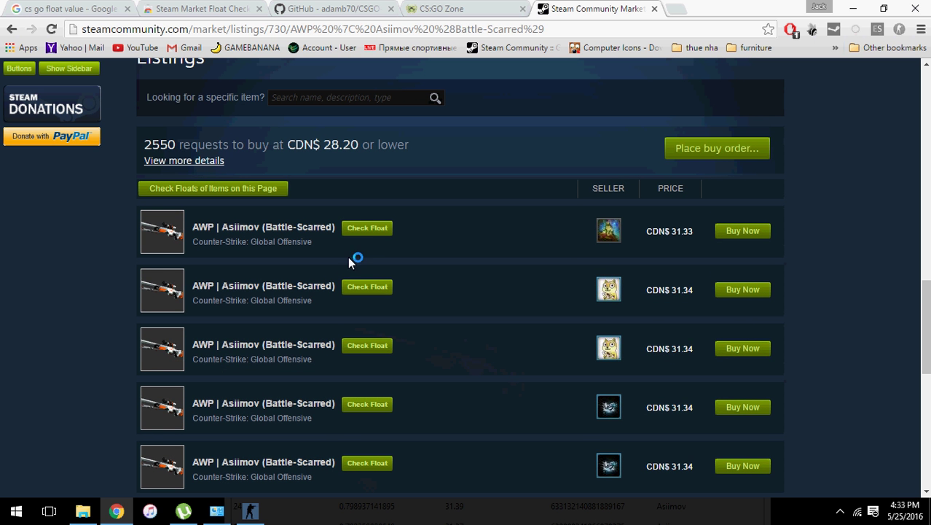
pyautogui.click(360, 231)
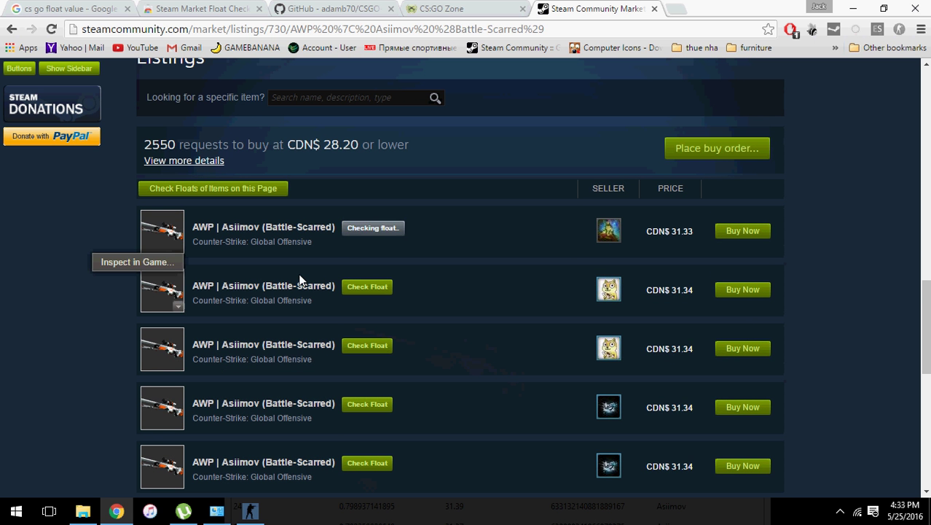
pyautogui.click(237, 513)
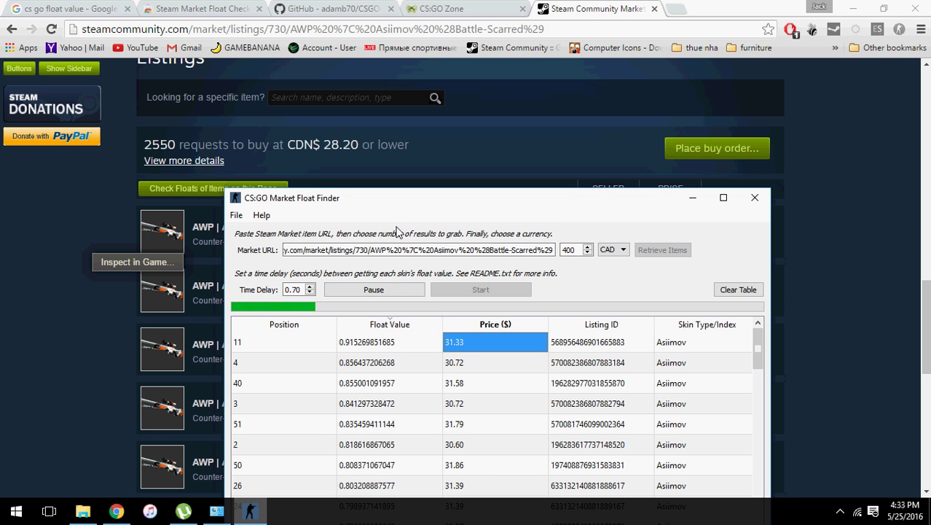
# Copy the first listing's Inspect in Game link address
pyautogui.hotkey('alt', 'Tab')
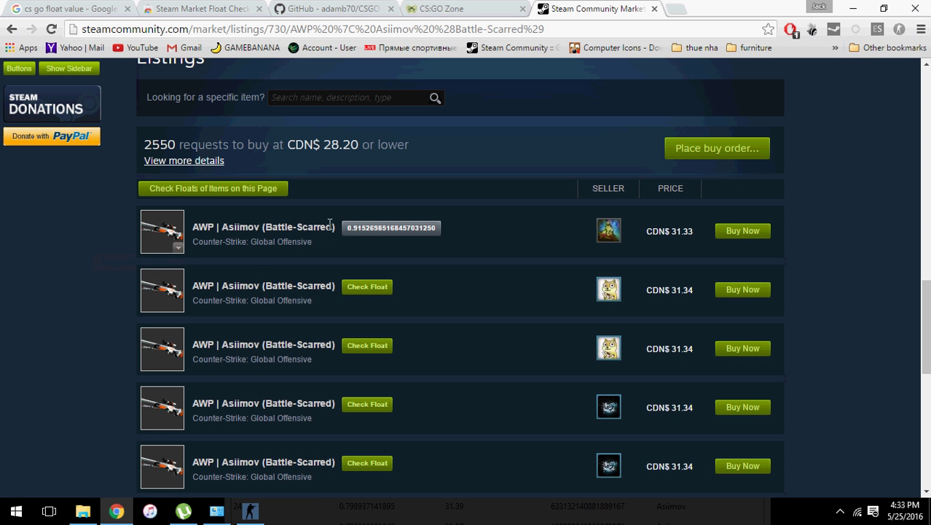
pyautogui.click(177, 251)
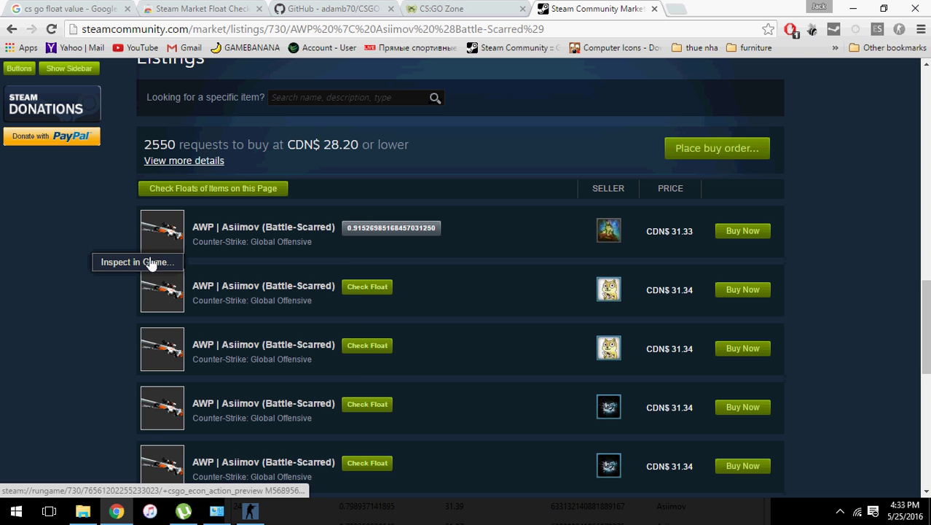
pyautogui.rightClick(150, 264)
pyautogui.click(182, 337)
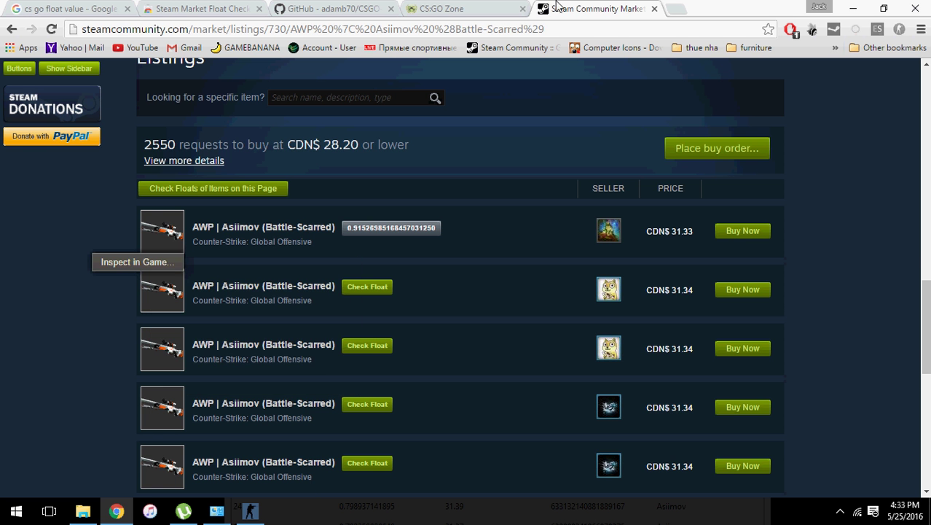
# Look up the inspect link on CS:GO Zone: wear 0.91526985168457031250, pattern 469, skin index 279
pyautogui.click(451, 8)
pyautogui.scroll(-5, 453, 107)
pyautogui.click(466, 195)
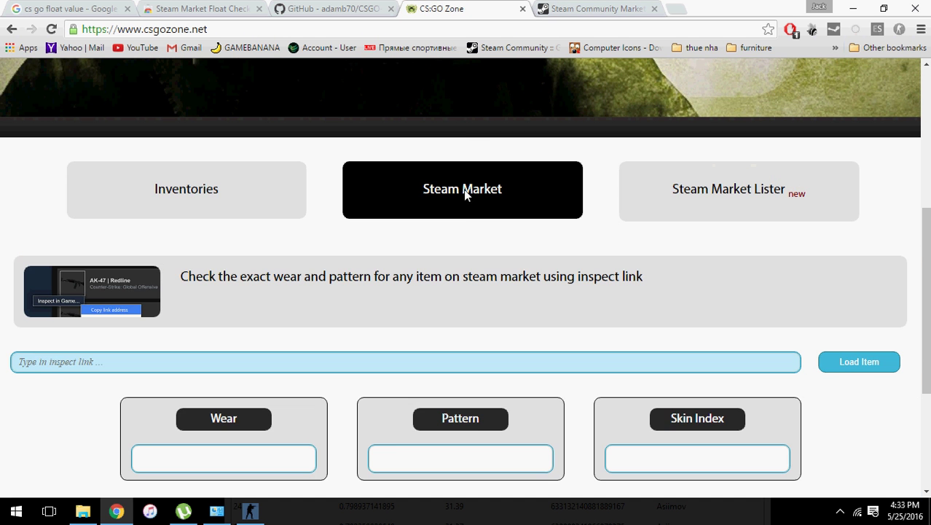
pyautogui.click(404, 355)
pyautogui.rightClick(403, 360)
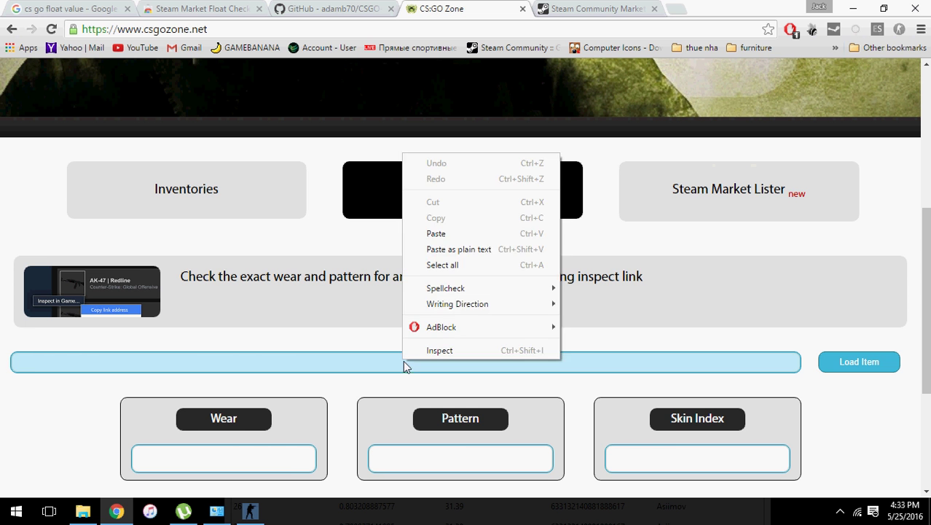
pyautogui.click(446, 234)
pyautogui.click(831, 363)
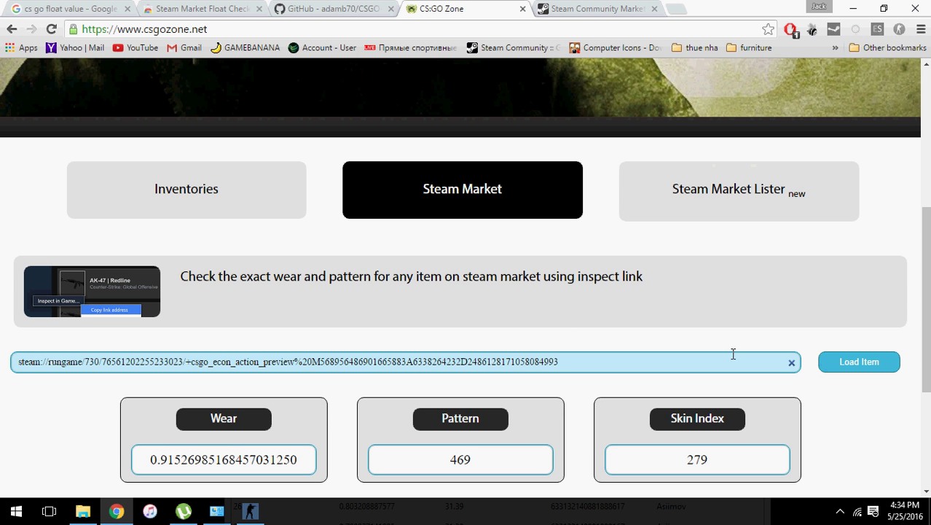
pyautogui.click(402, 28)
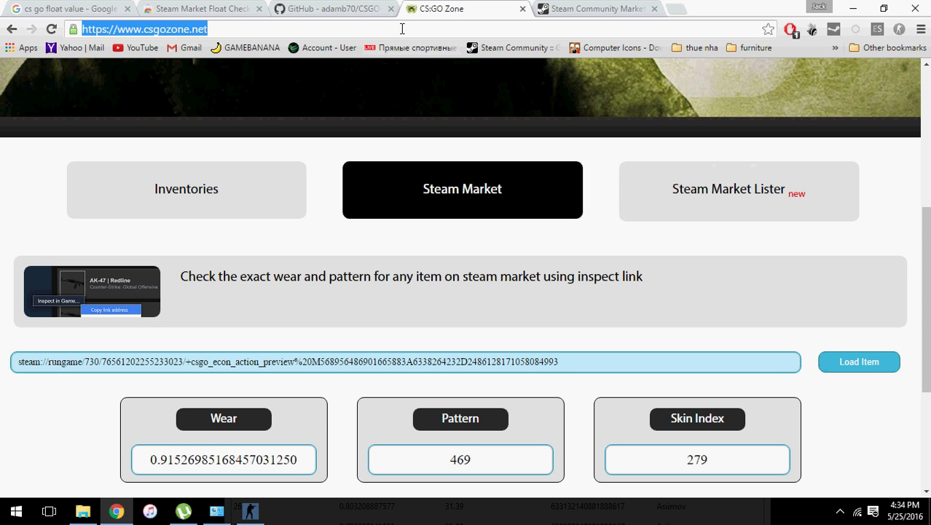
# Go to csgo.exchange, sign in through Steam, and open the Item Float calculator
pyautogui.write('csgo.exchange')
pyautogui.press('Return')
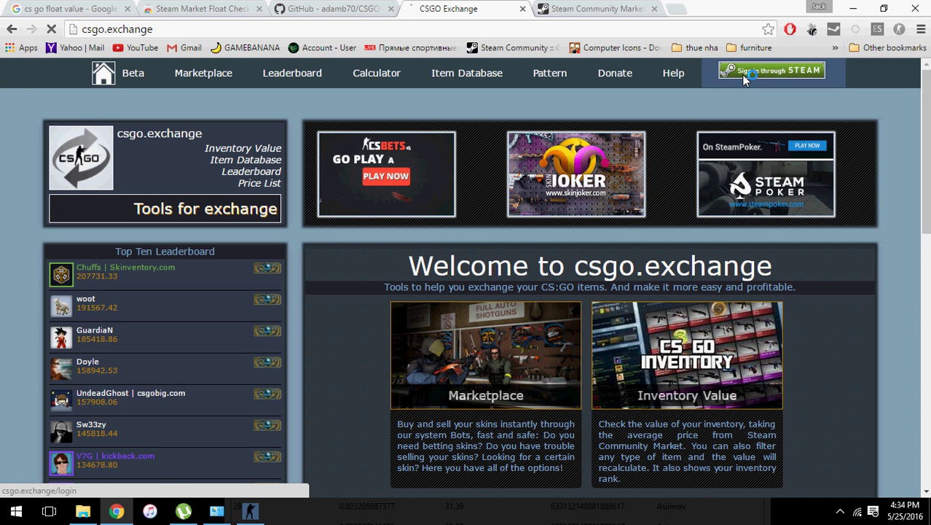
pyautogui.click(745, 78)
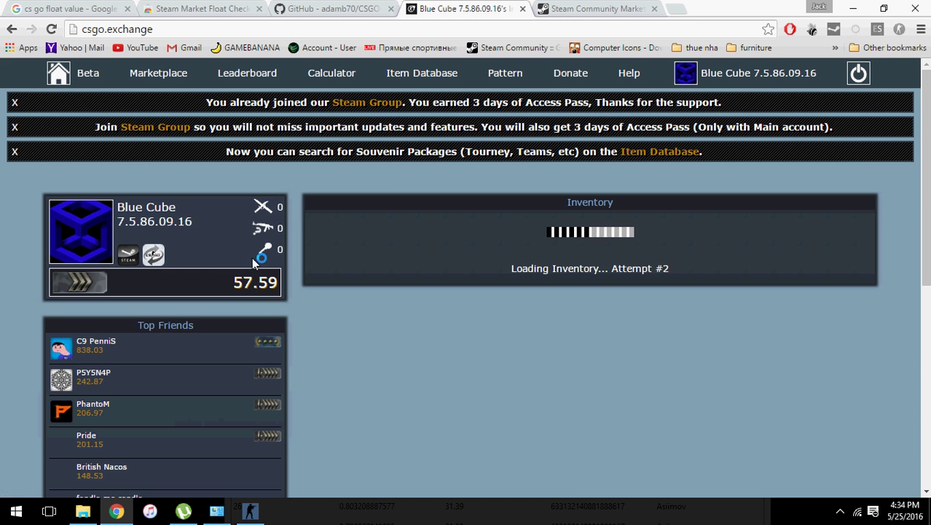
pyautogui.moveTo(341, 79)
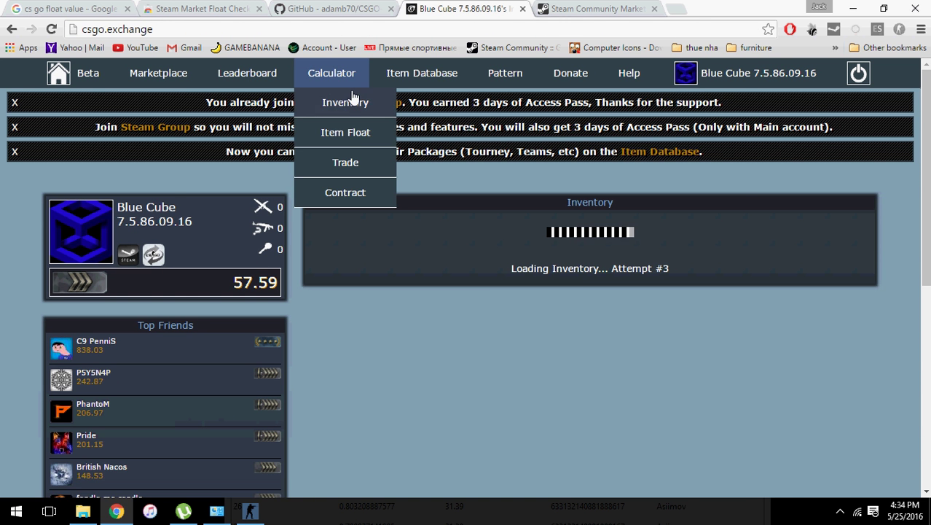
pyautogui.click(357, 134)
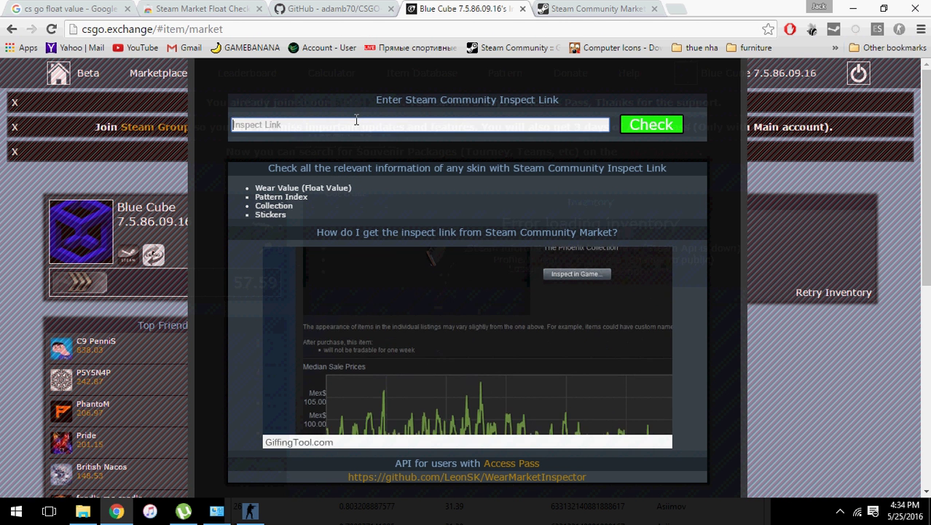
# Check the pasted inspect link, confirming float 0.91526985168457031250 and pattern 469
pyautogui.hotkey('ctrl', 'v')
pyautogui.click(651, 129)
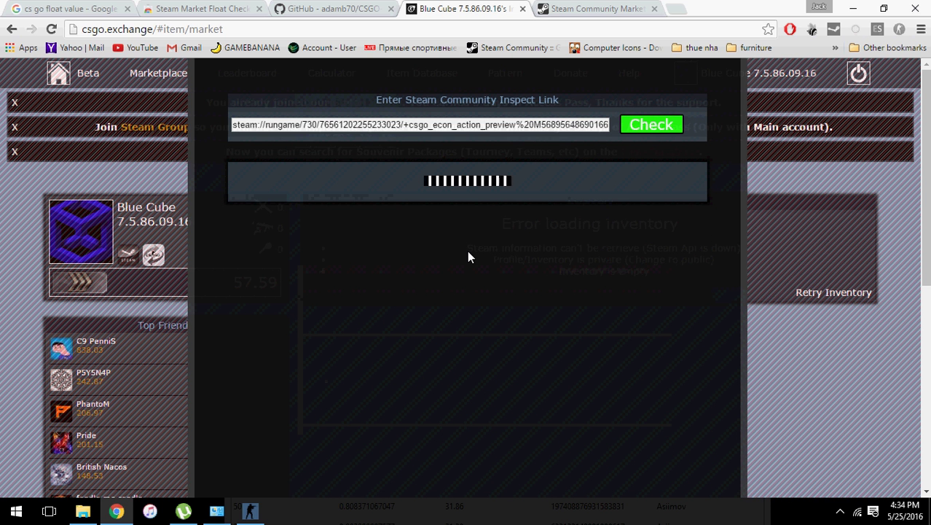
pyautogui.click(250, 511)
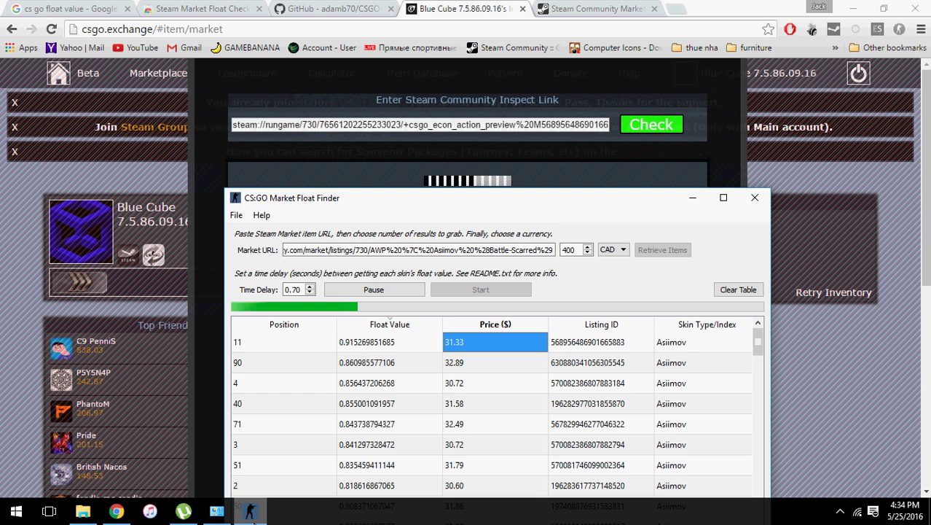
pyautogui.click(250, 511)
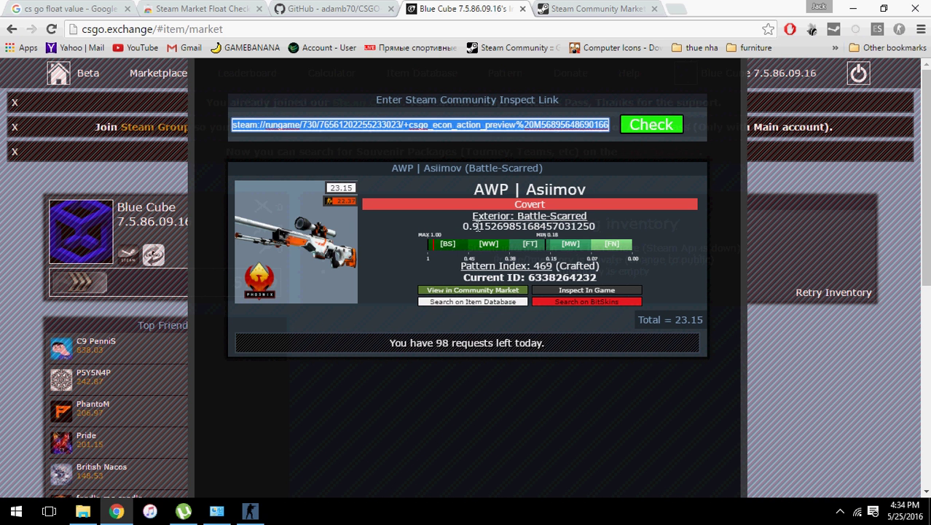
pyautogui.moveTo(476, 226); pyautogui.dragTo(587, 228)
pyautogui.click(593, 227)
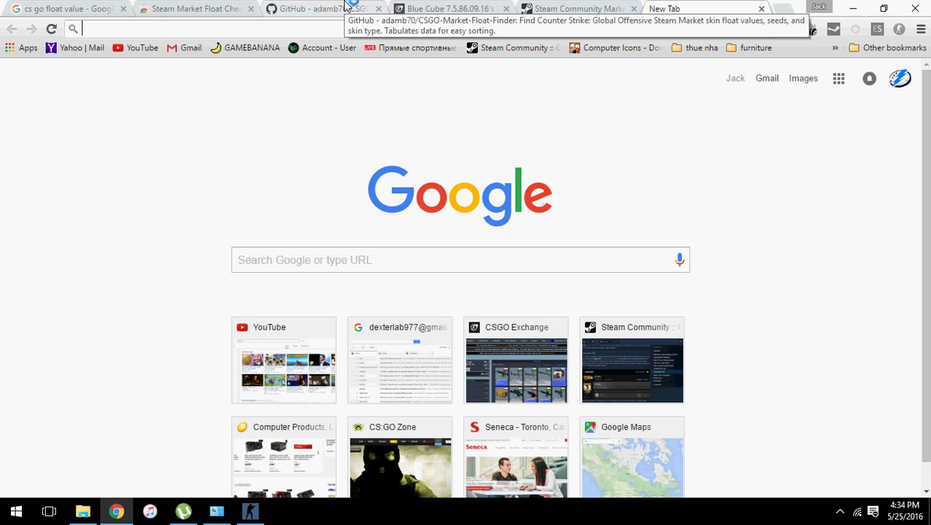
# Search Google for 'cs go screenshot' and open the metjm.net CSGO Skin Screenshot result
pyautogui.write('cs go ')
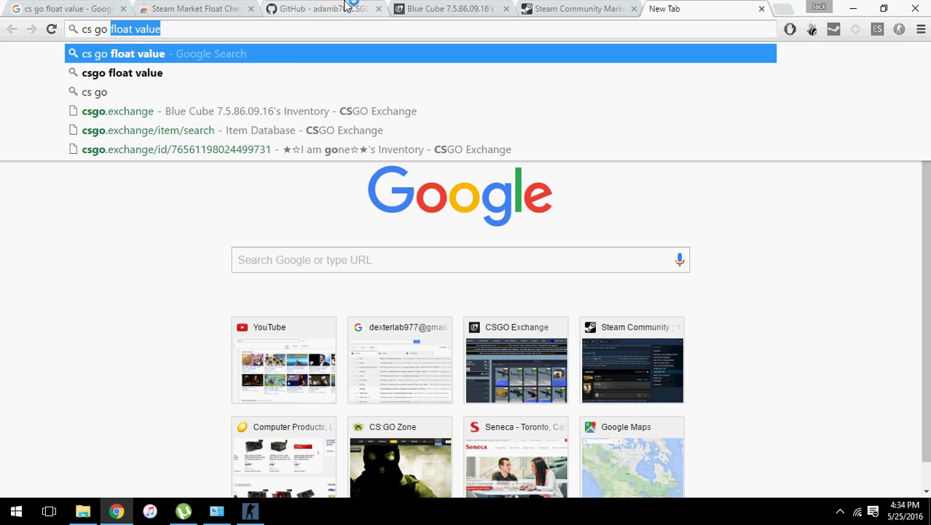
pyautogui.write('screenshot')
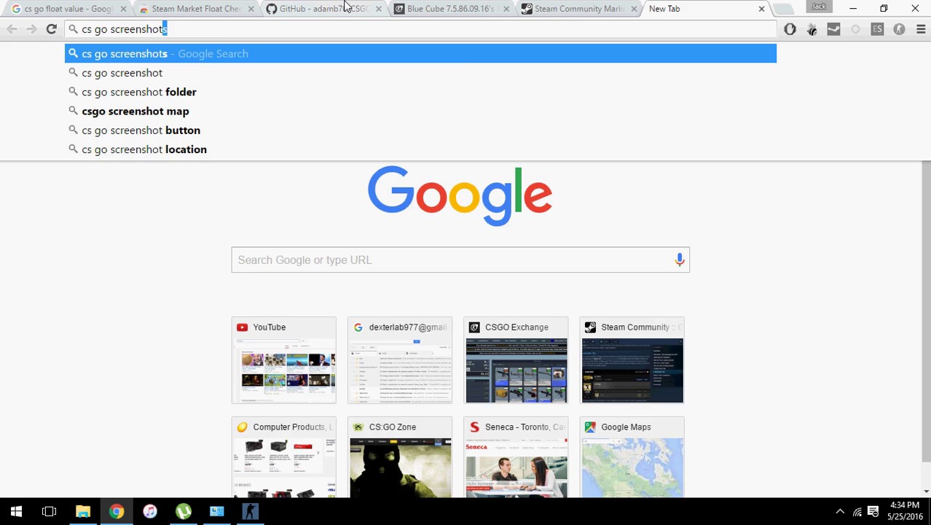
pyautogui.press('Return')
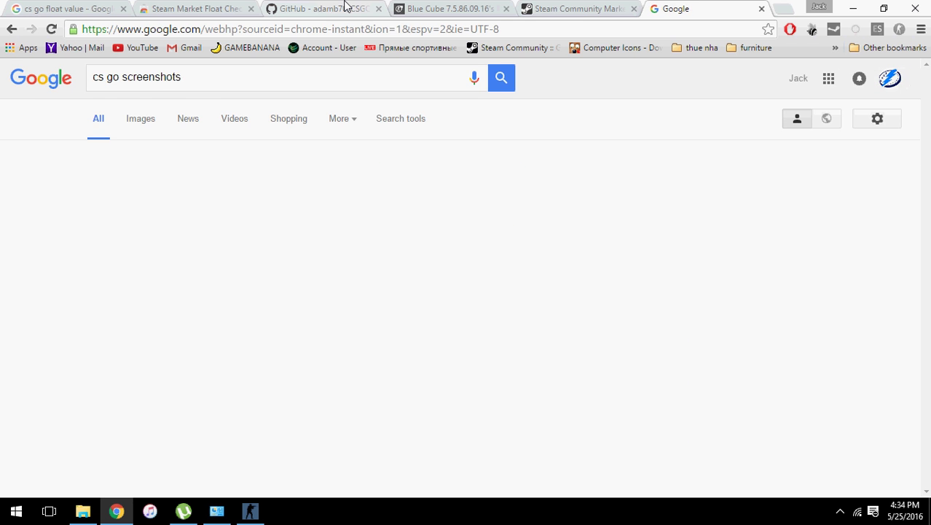
pyautogui.scroll(-2, 191, 321)
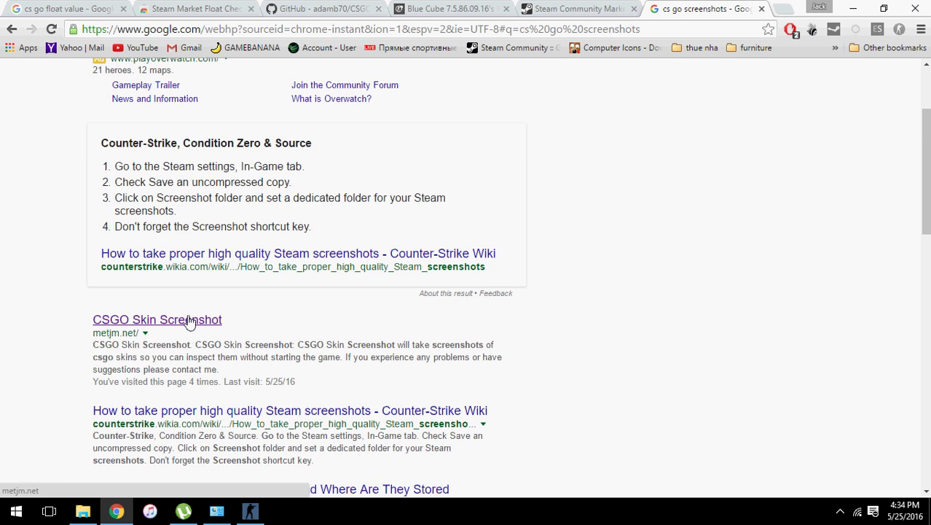
pyautogui.click(191, 319)
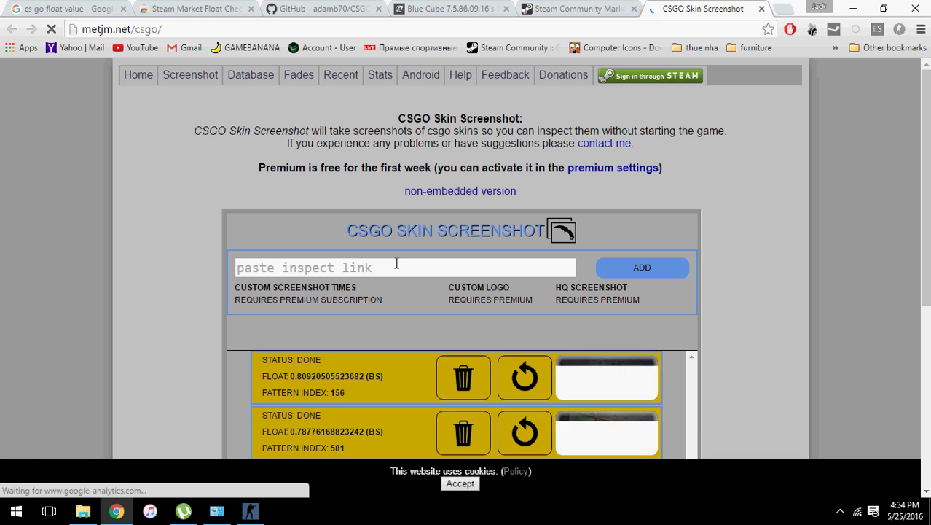
# Paste the inspect link into metjm.net's box and add it to the screenshot queue
pyautogui.click(397, 265)
pyautogui.hotkey('ctrl', 'v')
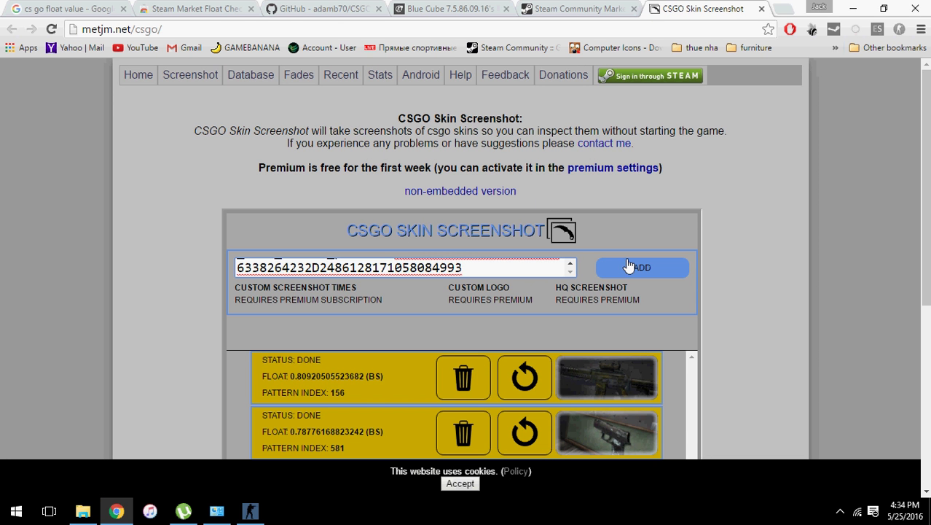
pyautogui.click(628, 267)
pyautogui.scroll(-2, 734, 283)
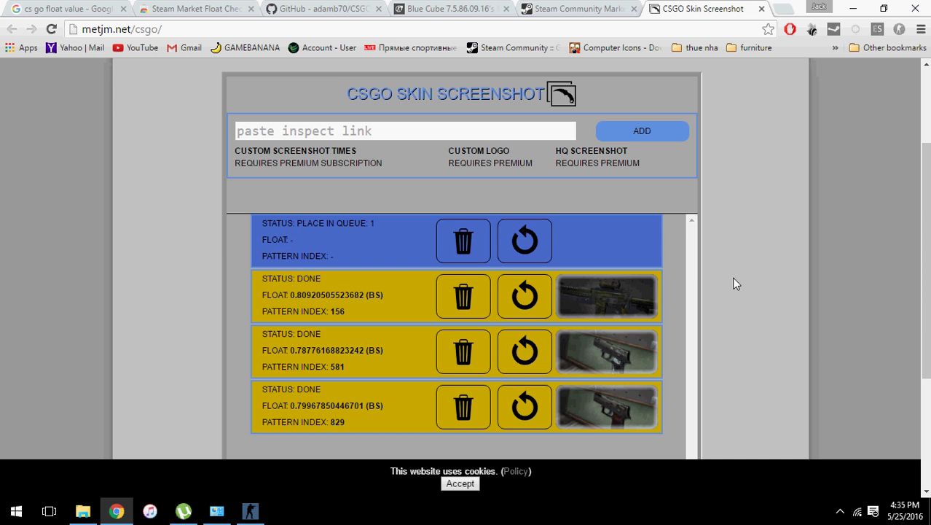
pyautogui.scroll(1, 718, 288)
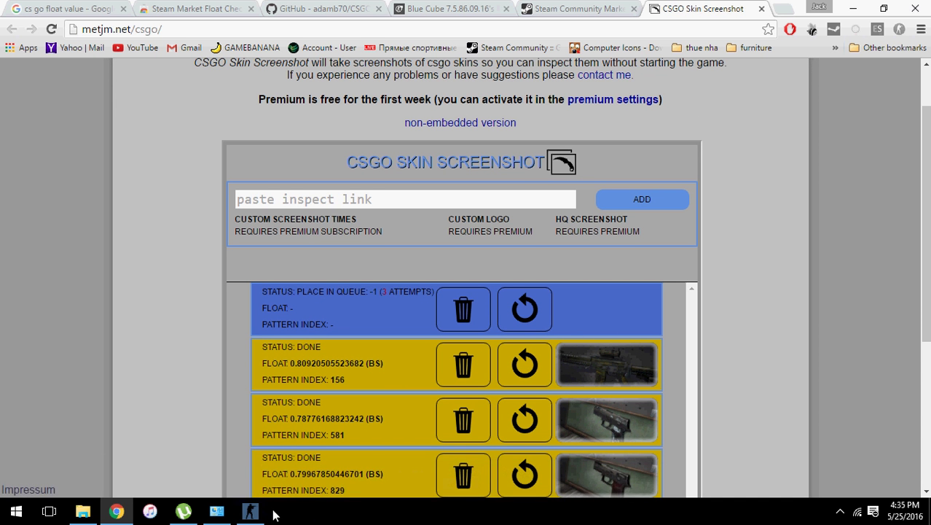
# Review the sorted Float Finder results, then open the finished AWP Asiimov screenshot (float 0.9152698516845703, pattern 469)
pyautogui.click(250, 510)
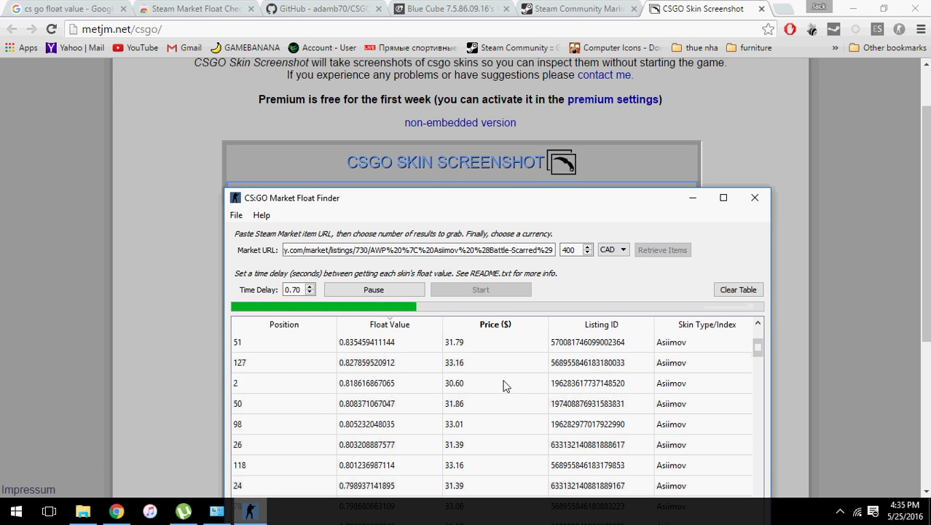
pyautogui.scroll(2, 507, 386)
pyautogui.moveTo(502, 217); pyautogui.dragTo(503, 107)
pyautogui.scroll(-3, 528, 349)
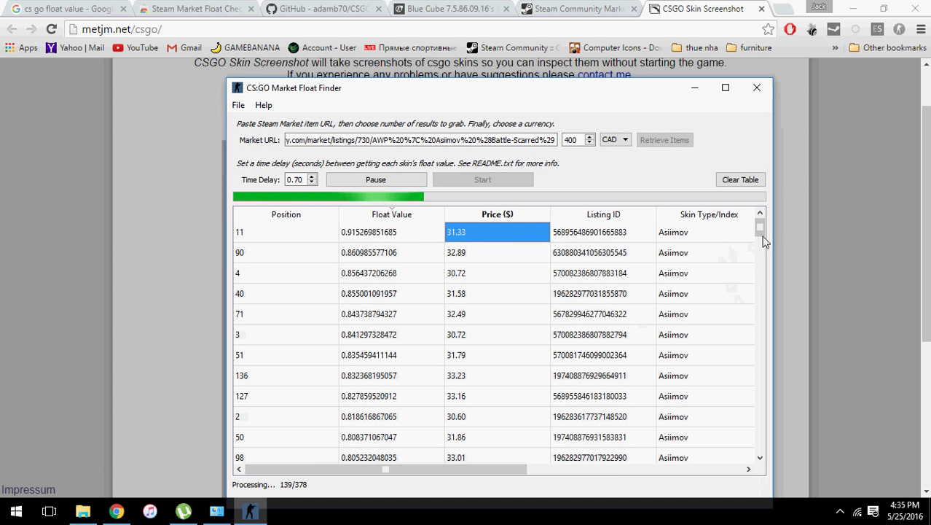
pyautogui.moveTo(759, 218); pyautogui.dragTo(739, 450)
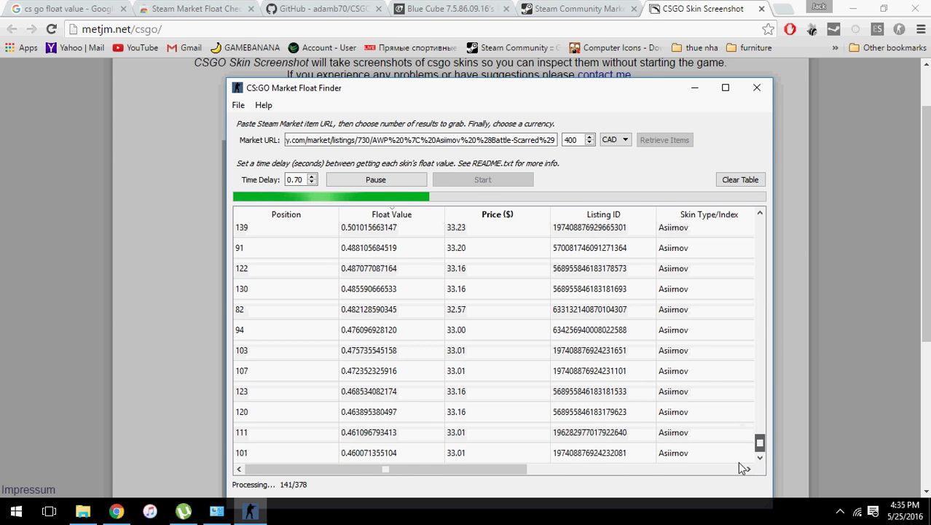
pyautogui.click(377, 457)
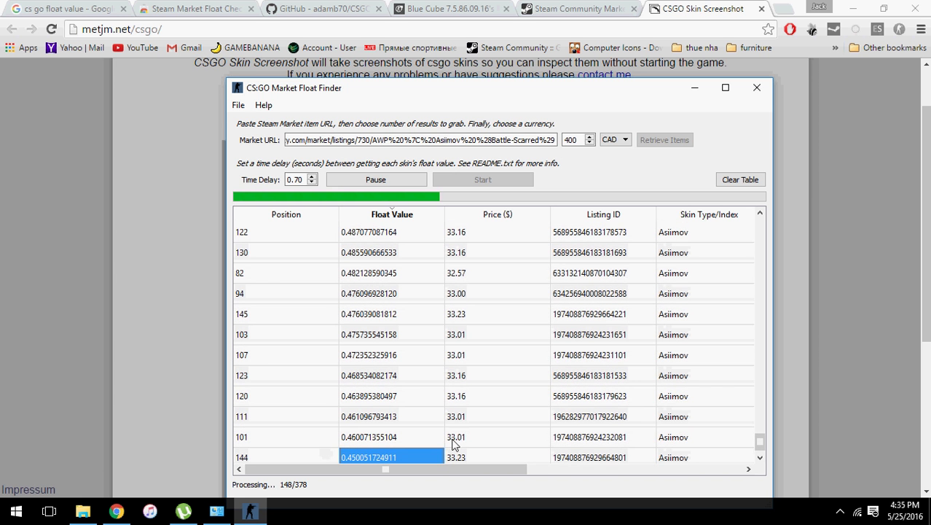
pyautogui.click(794, 337)
pyautogui.click(623, 314)
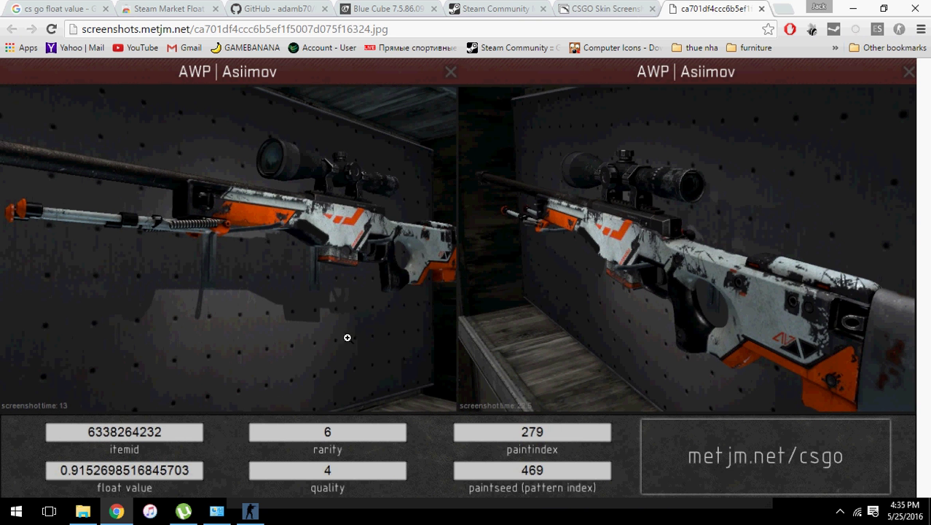
# Check the screenshot request list, then select Float Finder's top float value 0.915269851685
pyautogui.click(596, 9)
pyautogui.scroll(2, 547, 354)
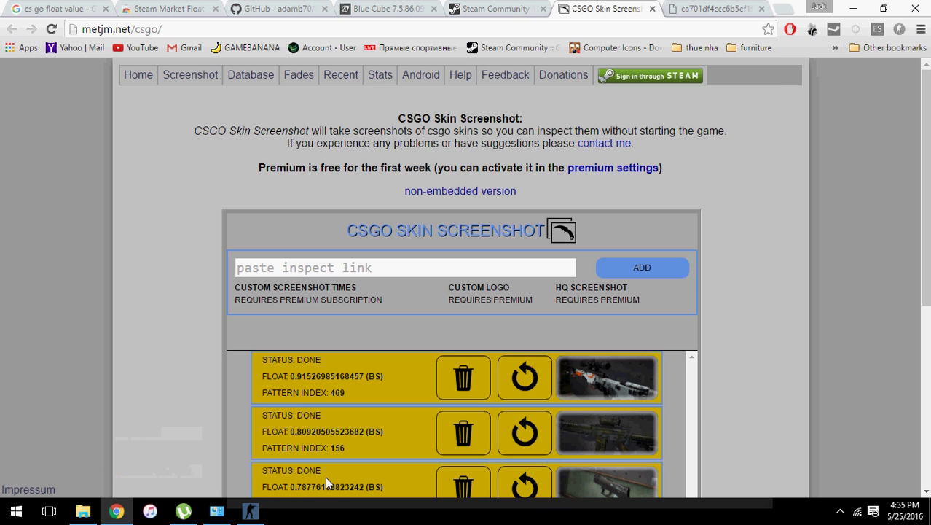
pyautogui.click(250, 512)
pyautogui.scroll(5, 741, 369)
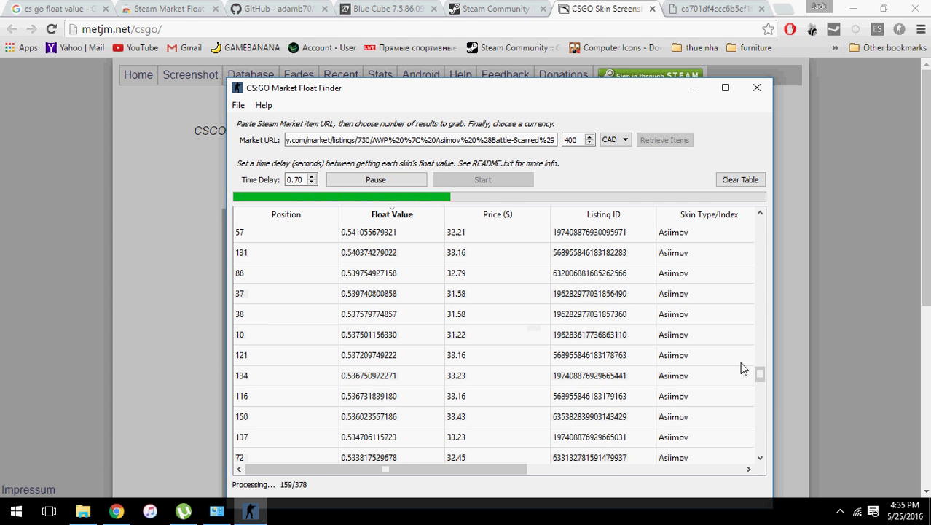
pyautogui.moveTo(760, 375); pyautogui.dragTo(759, 218)
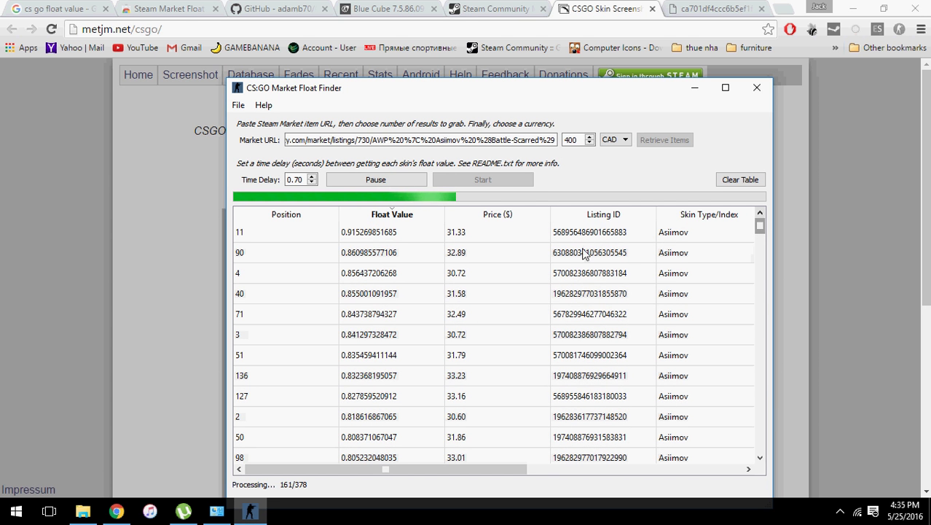
pyautogui.click(402, 235)
# Return to the AWP | Asiimov (Battle-Scarred) listings and scroll to the CDN$ 31.33 top listing
pyautogui.click(486, 7)
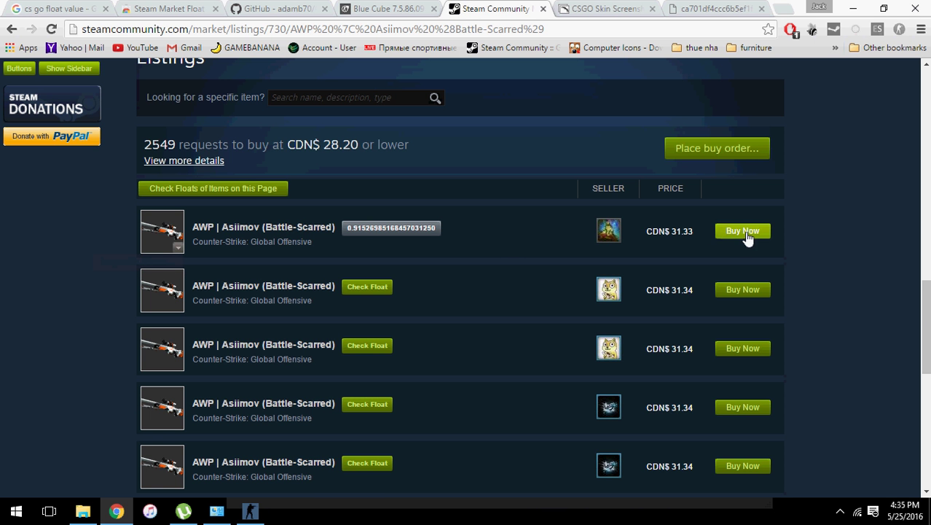
pyautogui.scroll(5, 729, 284)
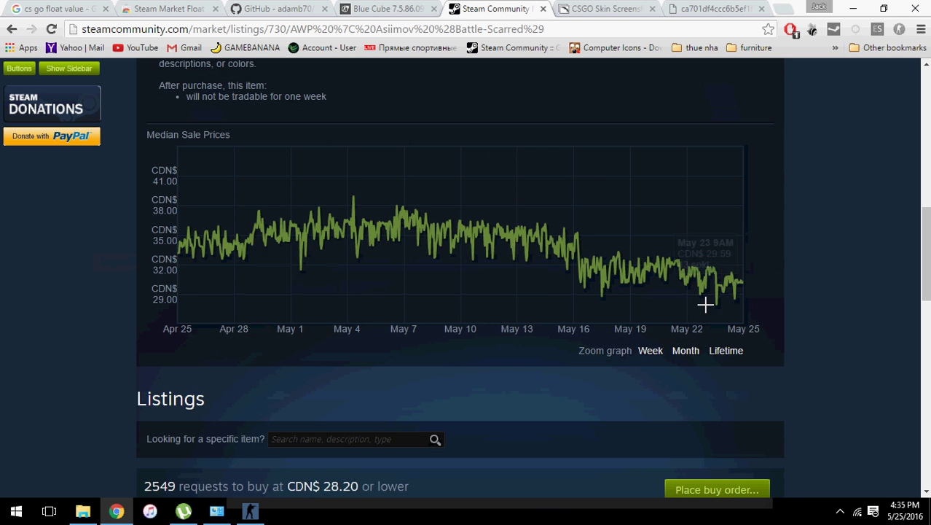
pyautogui.scroll(5, 705, 304)
pyautogui.scroll(-10, 599, 280)
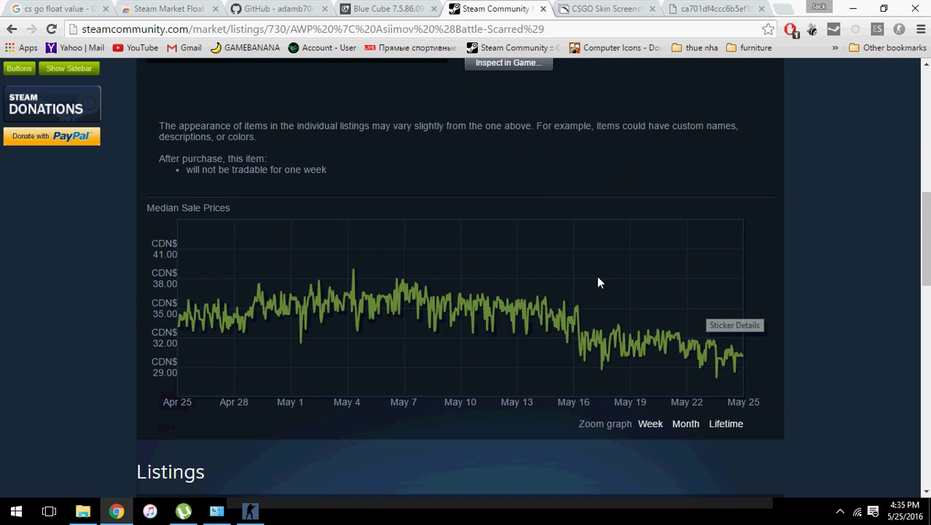